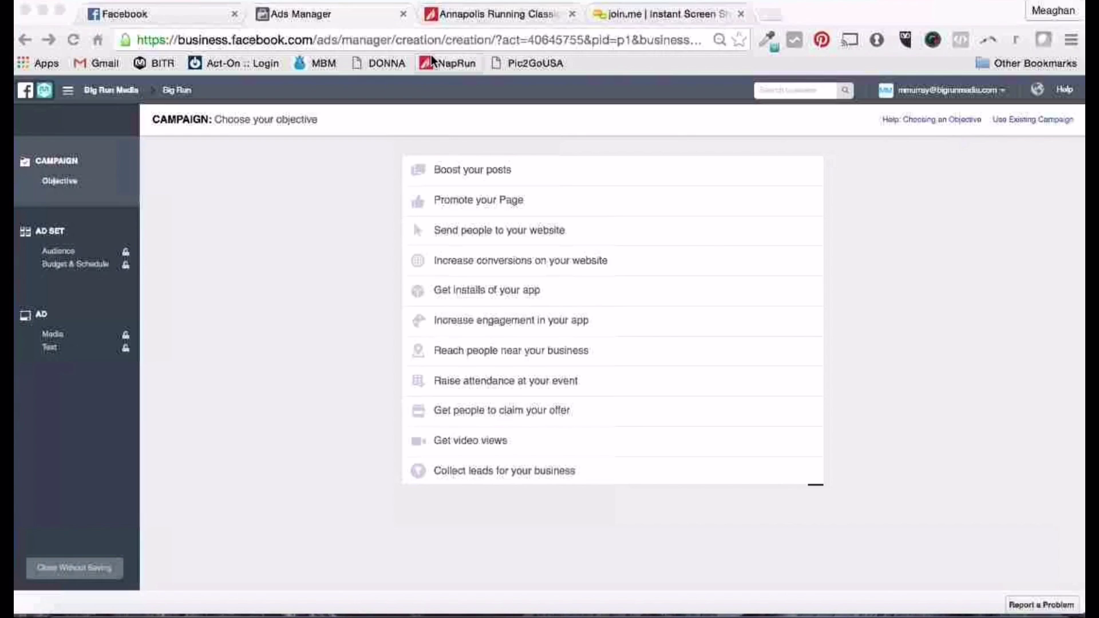
- Return to the campaign objective page and choose Increase conversions on your website
{"action": "left_click", "coordinate": [174, 15]}
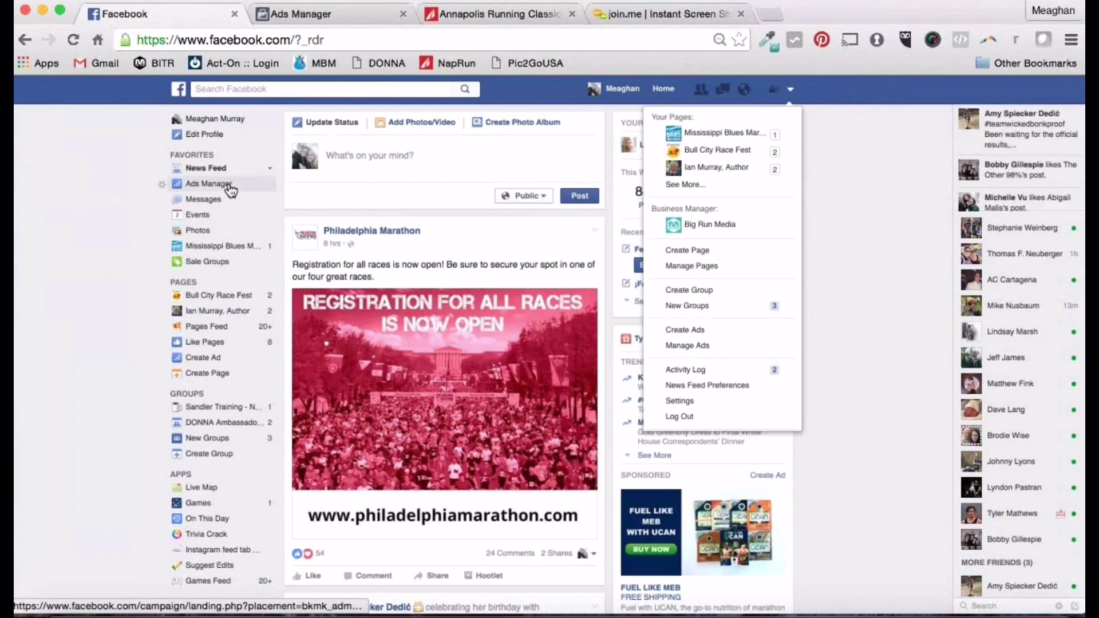
{"action": "left_click", "coordinate": [791, 90]}
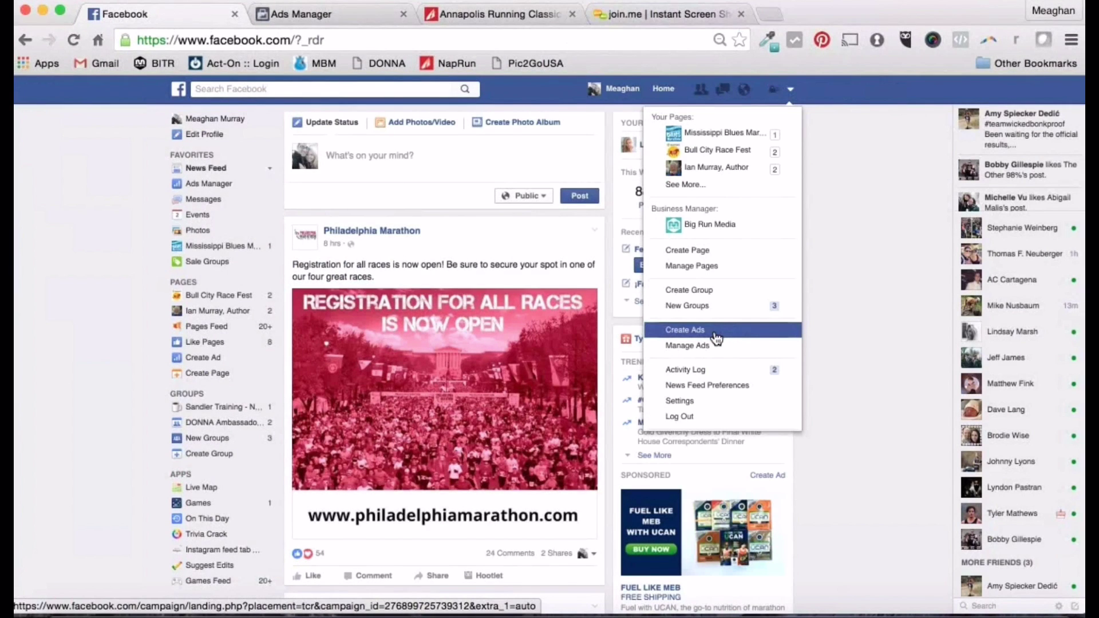
{"action": "left_click", "coordinate": [319, 16]}
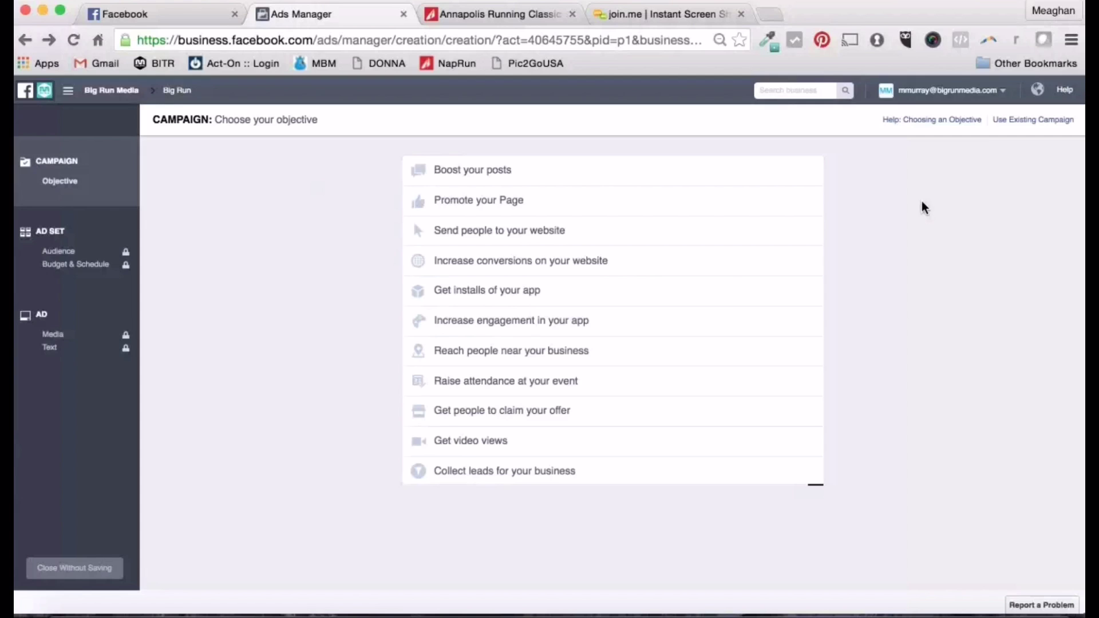
{"action": "mouse_move", "coordinate": [643, 259]}
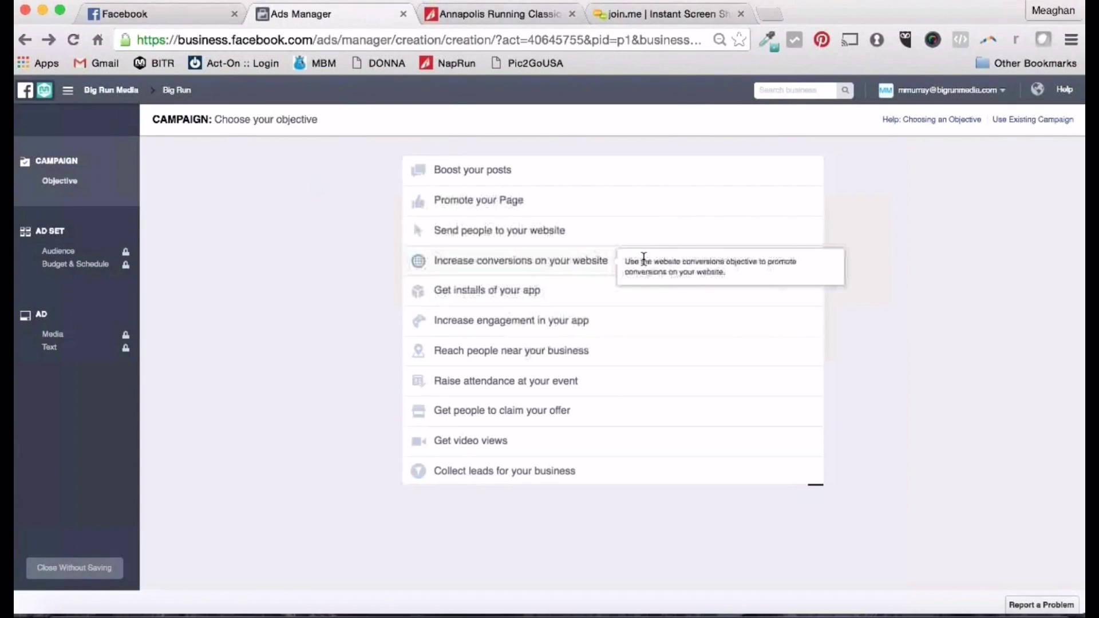
{"action": "left_click", "coordinate": [603, 264]}
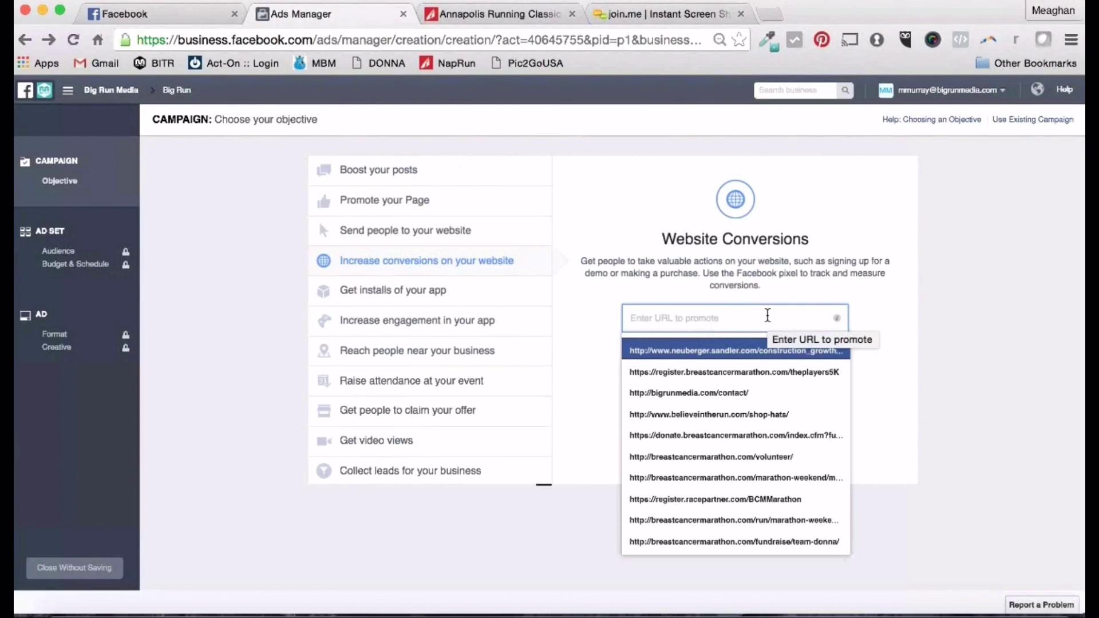
- Promote annapolisrunningclassic.com using the Annapolis Running Classic Conversion event
{"action": "type", "text": "http://annapolisrunningclassic.com/"}
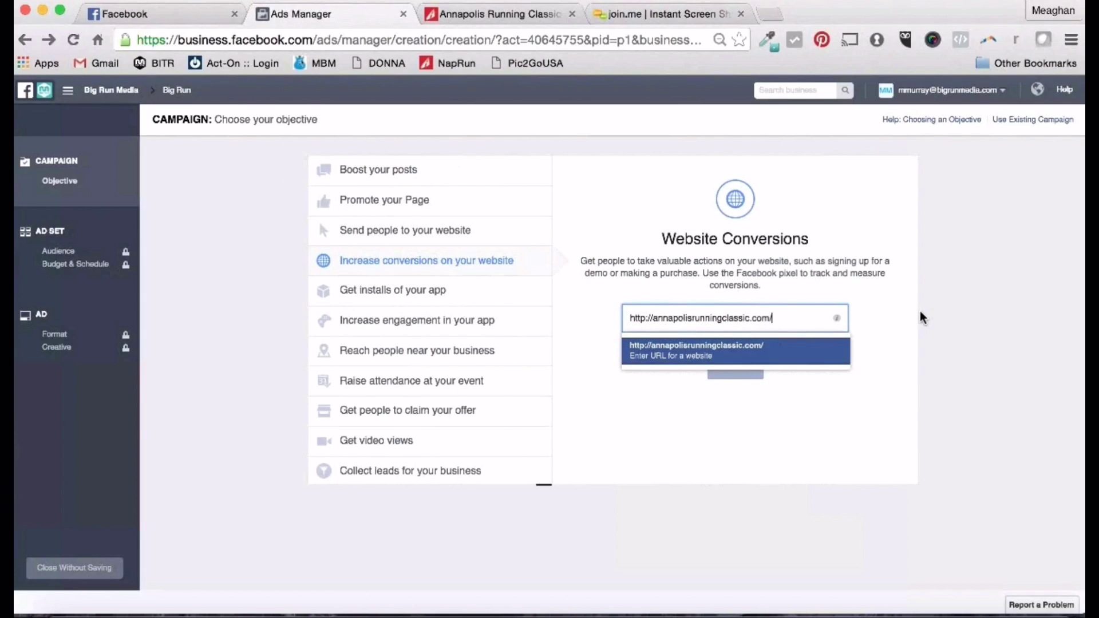
{"action": "left_click", "coordinate": [925, 319]}
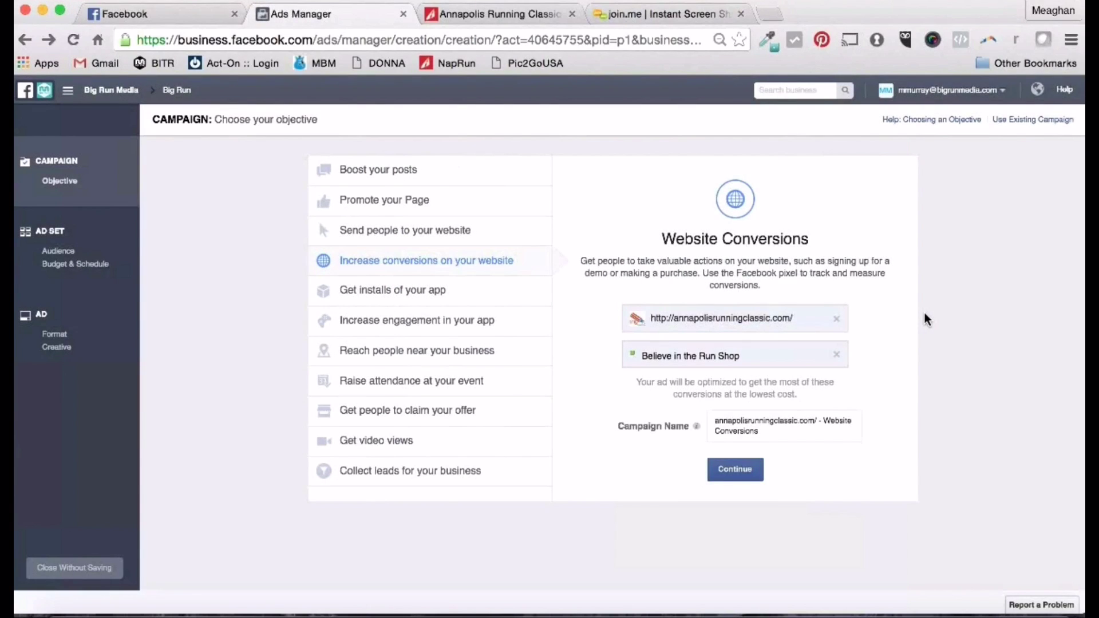
{"action": "triple_click", "coordinate": [790, 353]}
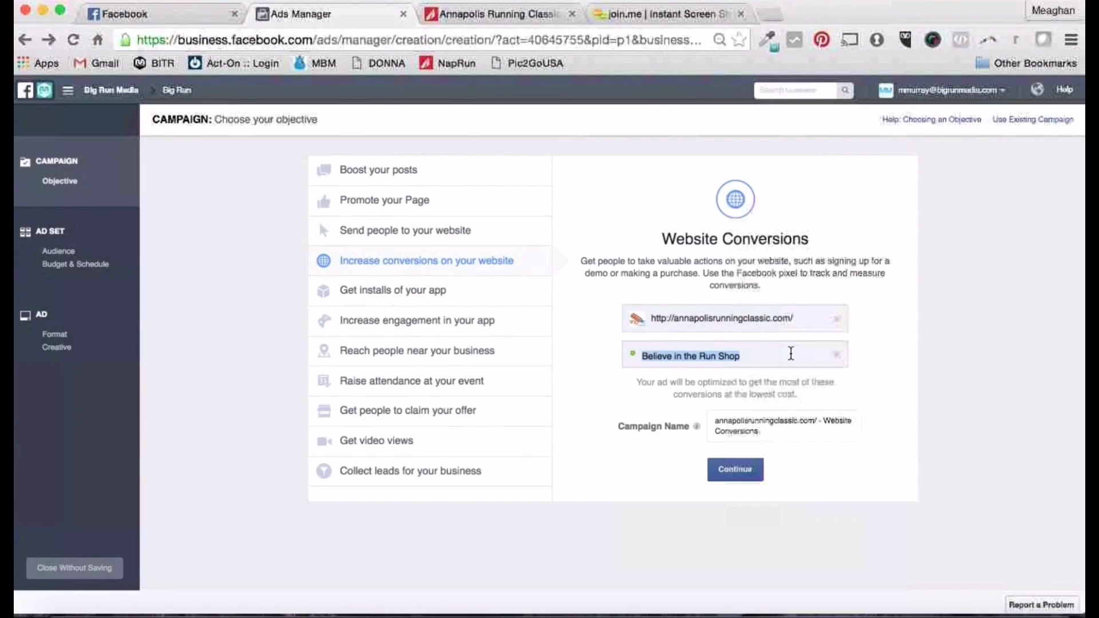
{"action": "left_click", "coordinate": [837, 355]}
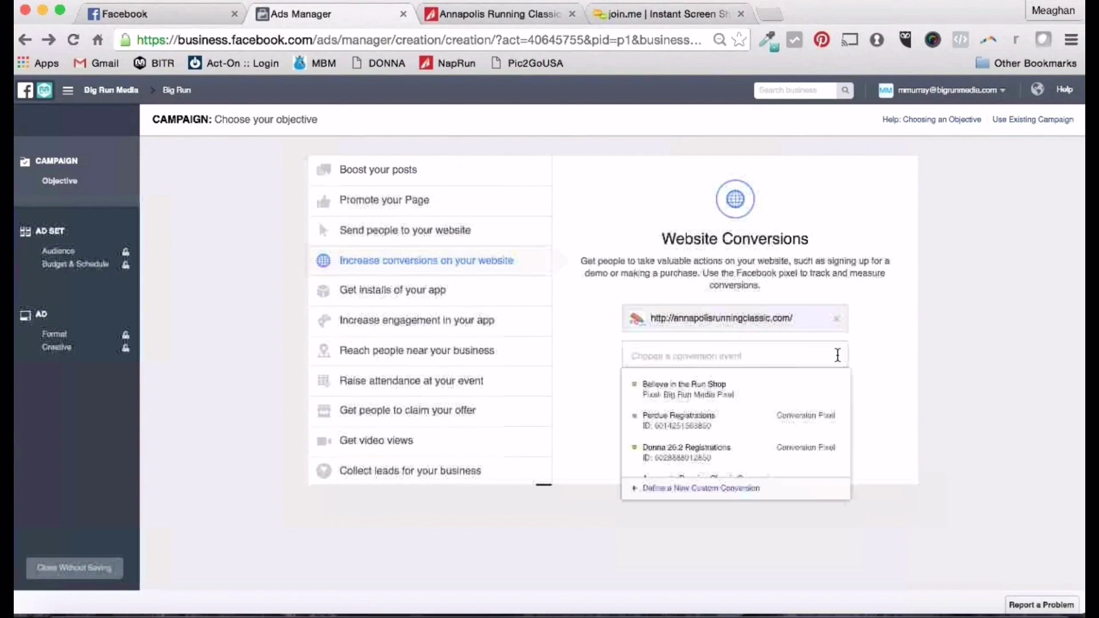
{"action": "scroll", "coordinate": [715, 450], "scroll_direction": "down", "scroll_amount": 2}
{"action": "left_click", "coordinate": [716, 431]}
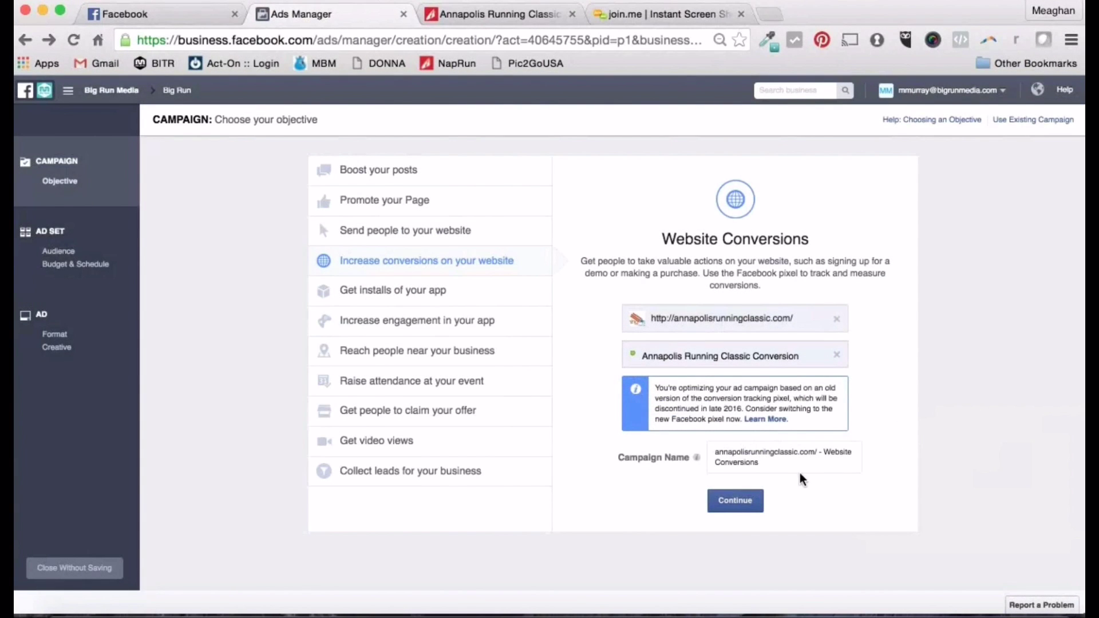
- Rename the campaign 'ARC 2016' and continue to the ad set audience
{"action": "left_click", "coordinate": [773, 463]}
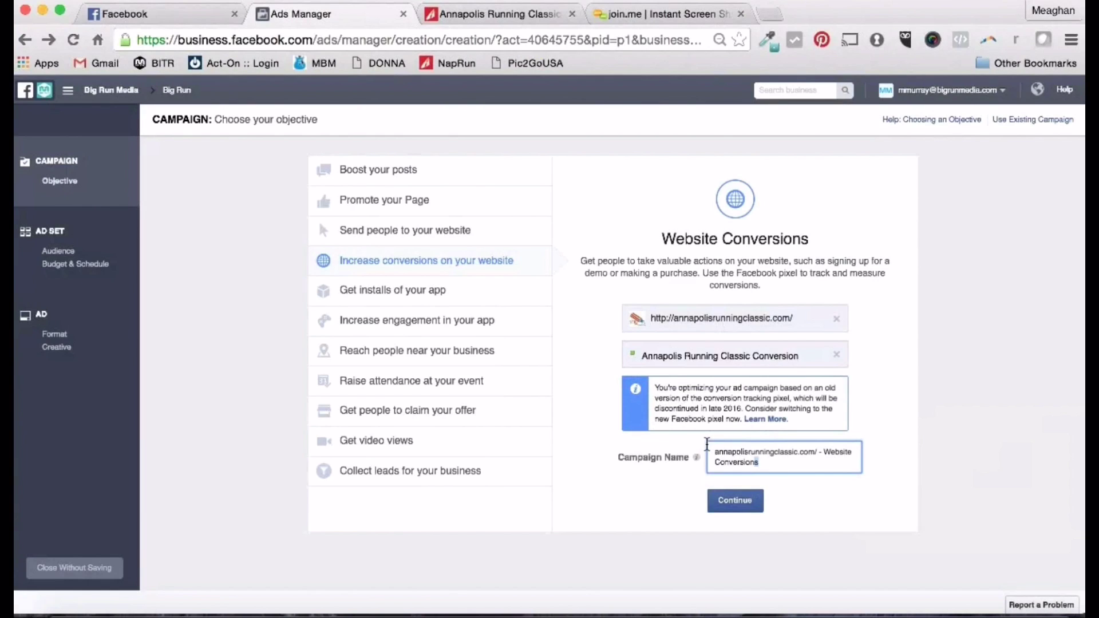
{"action": "key", "text": "super+a"}
{"action": "type", "text": "ARC 2016"}
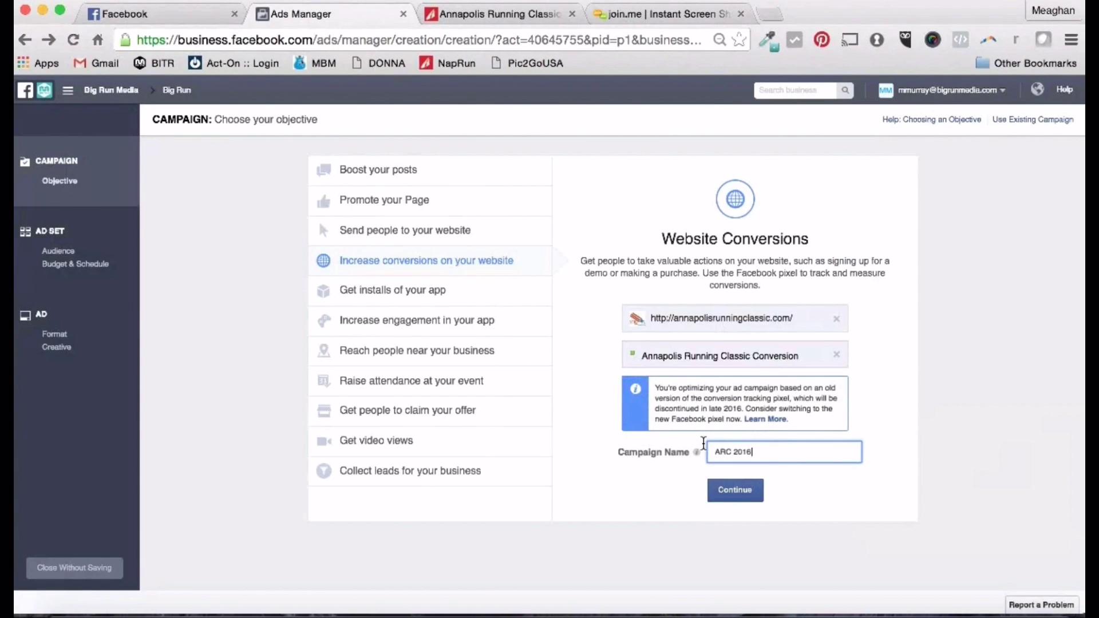
{"action": "left_click", "coordinate": [736, 496]}
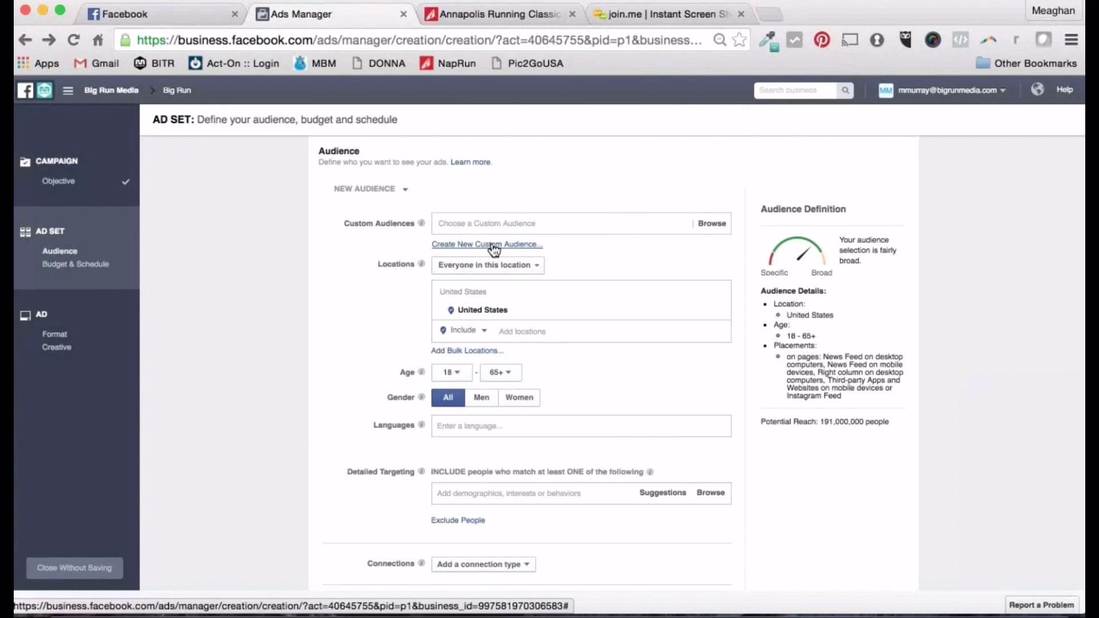
- Target Maryland, Virginia and Washington, District of Columbia instead of the whole United States
{"action": "left_click", "coordinate": [561, 333]}
{"action": "type", "text": "Maryland"}
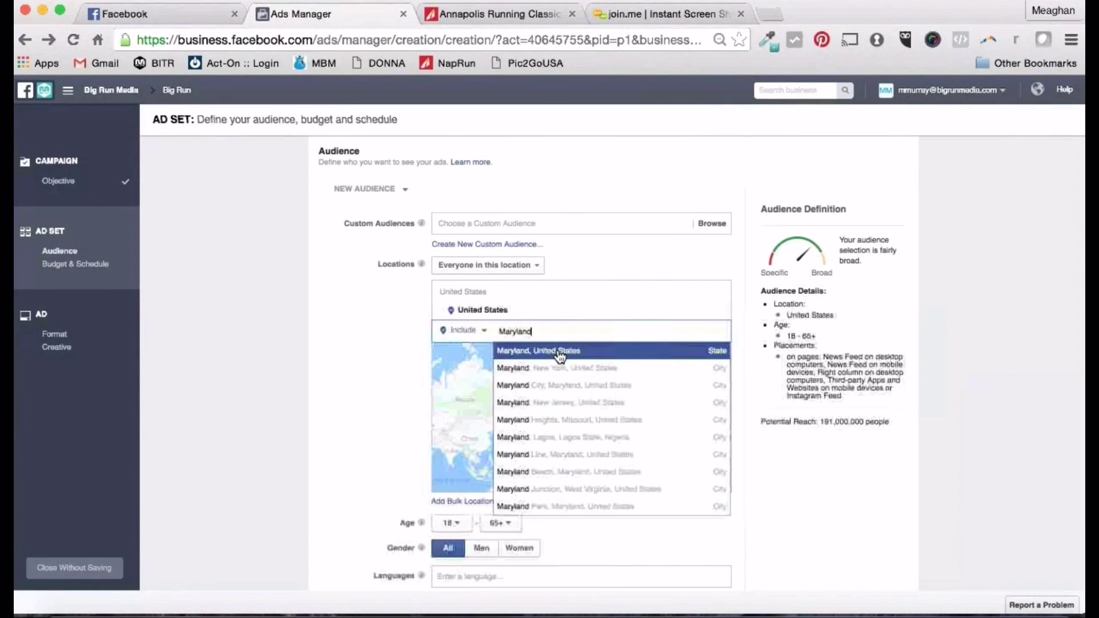
{"action": "left_click", "coordinate": [558, 351]}
{"action": "type", "text": "Vi"}
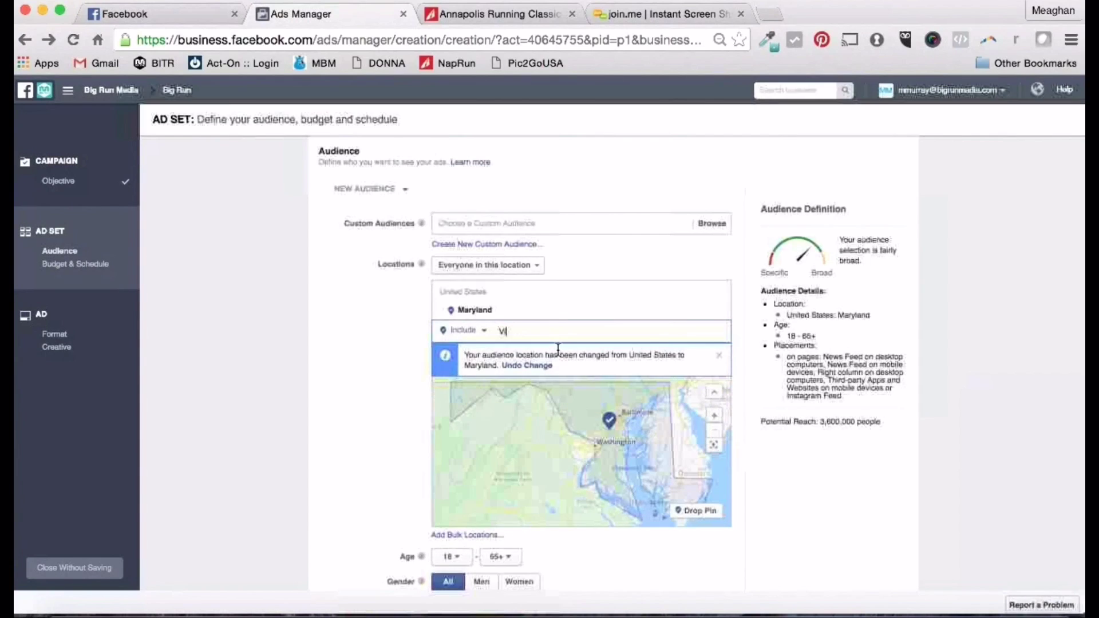
{"action": "type", "text": "rgi"}
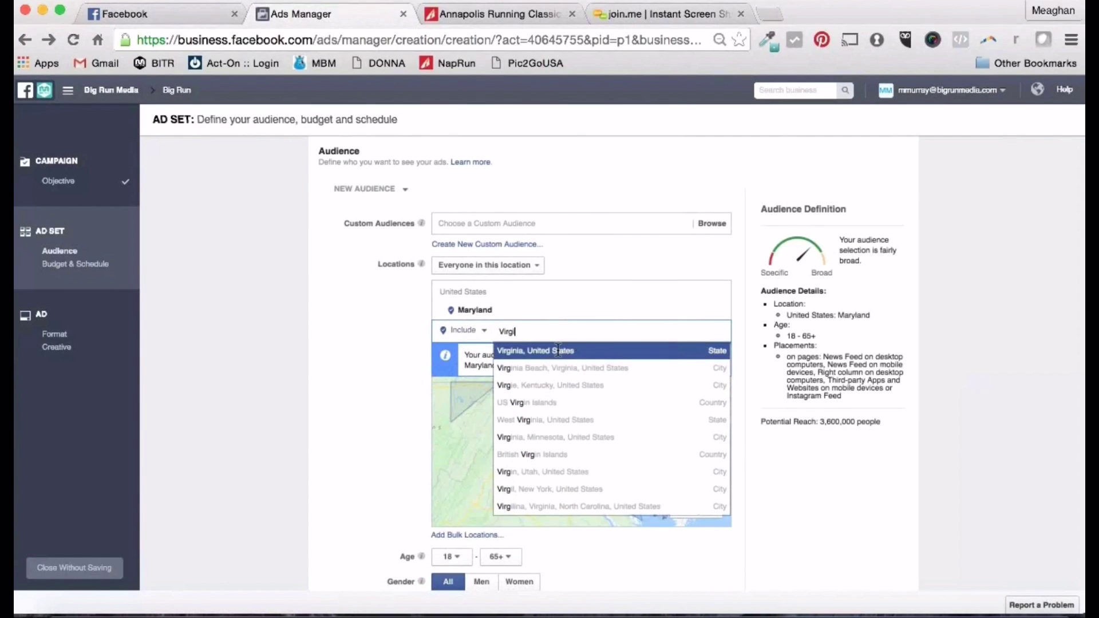
{"action": "left_click", "coordinate": [551, 355]}
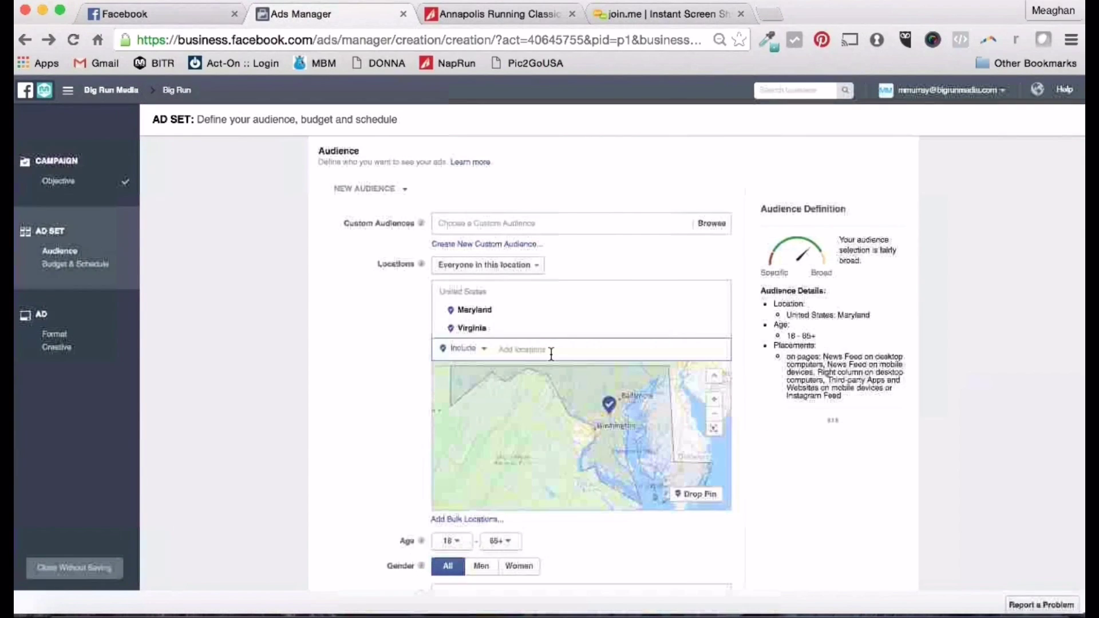
{"action": "type", "text": "Washington"}
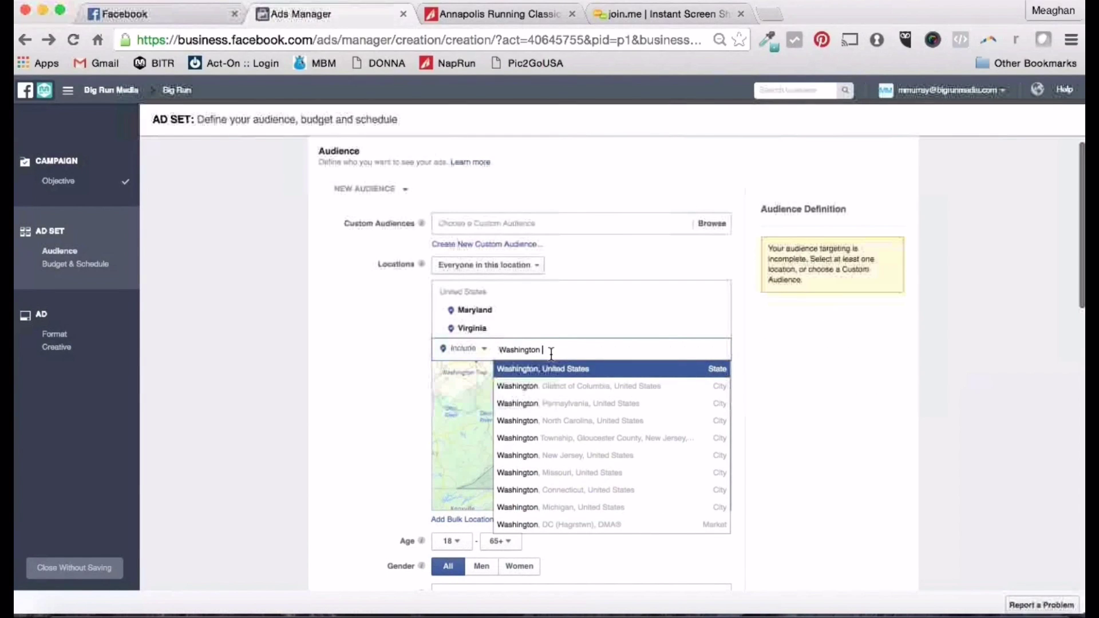
{"action": "left_click", "coordinate": [547, 388]}
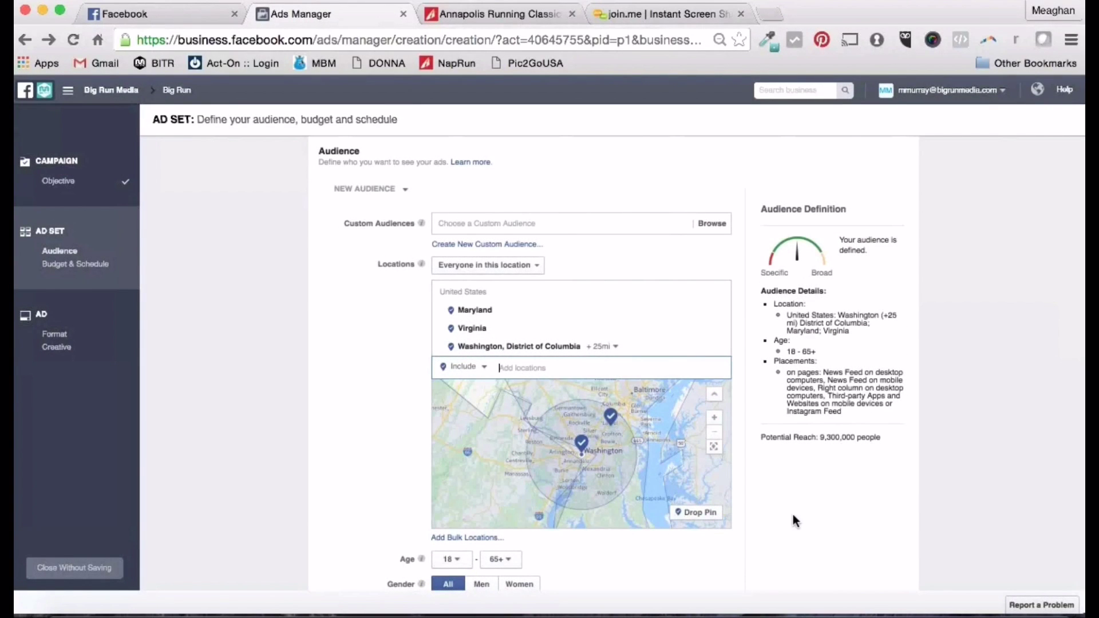
- Add Road running, Half marathon and 10K run as detailed targeting interests
{"action": "scroll", "coordinate": [792, 514], "scroll_direction": "down", "scroll_amount": 2}
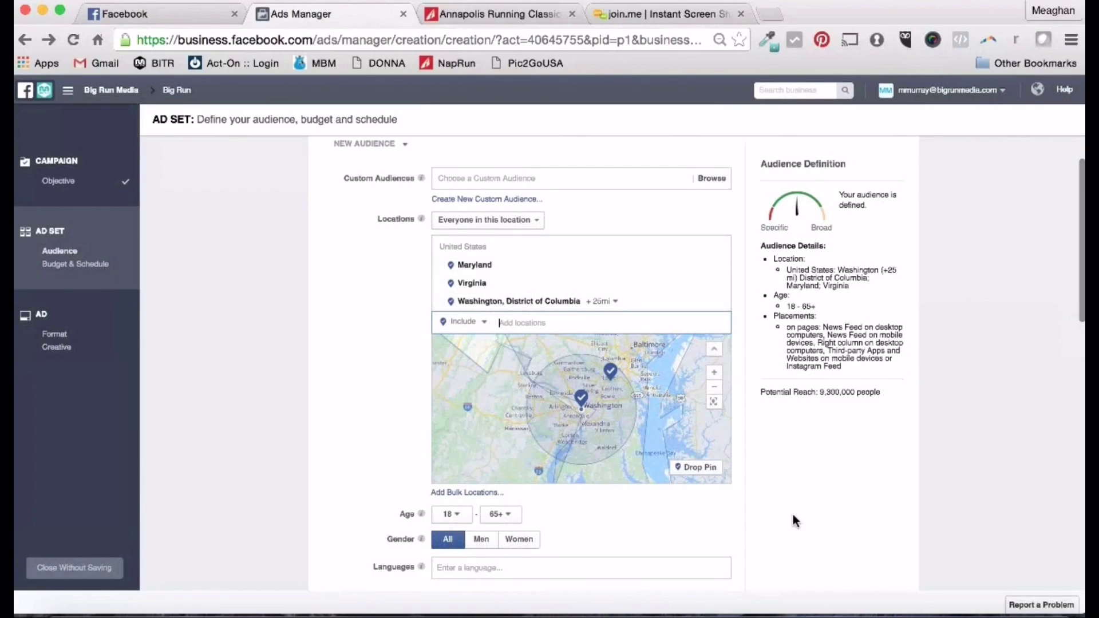
{"action": "scroll", "coordinate": [792, 514], "scroll_direction": "down", "scroll_amount": 4}
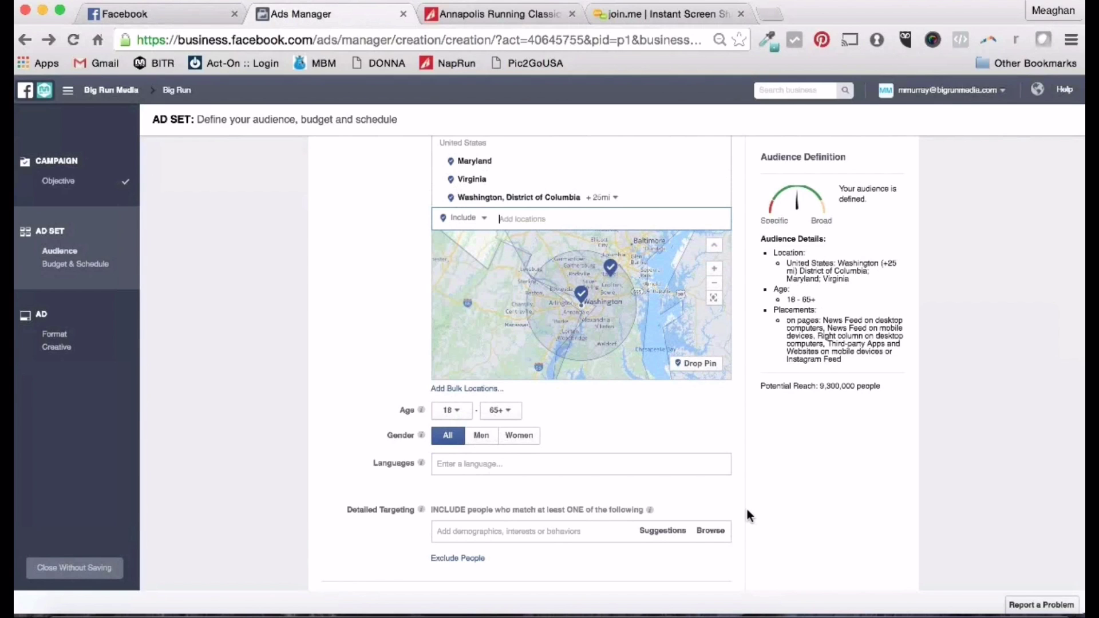
{"action": "scroll", "coordinate": [747, 509], "scroll_direction": "down", "scroll_amount": 5}
{"action": "scroll", "coordinate": [747, 509], "scroll_direction": "down", "scroll_amount": 2}
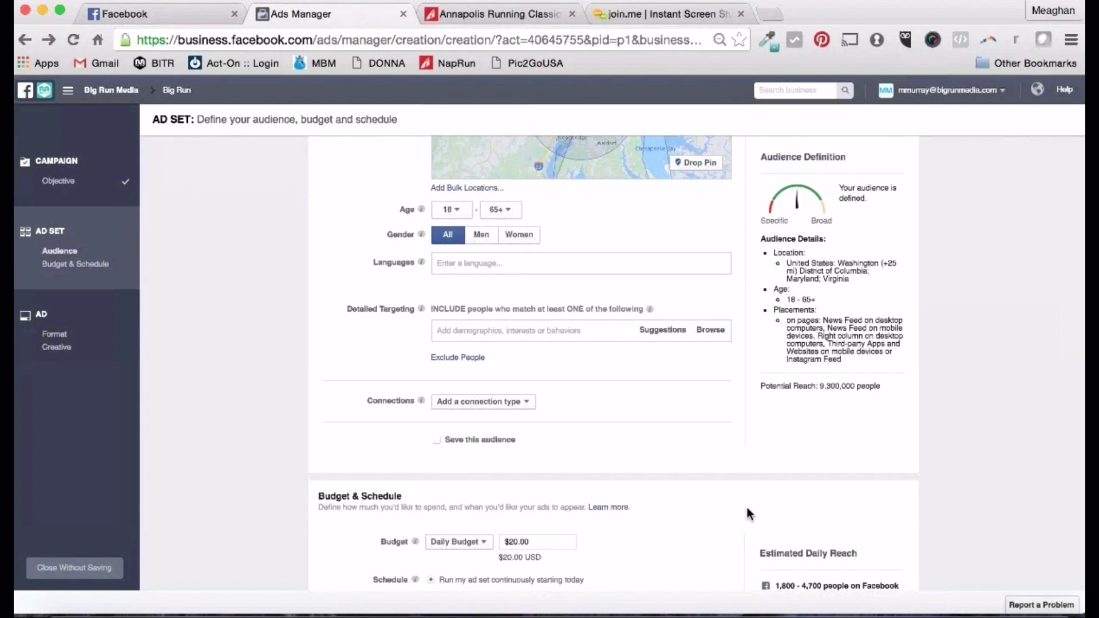
{"action": "left_click", "coordinate": [538, 330]}
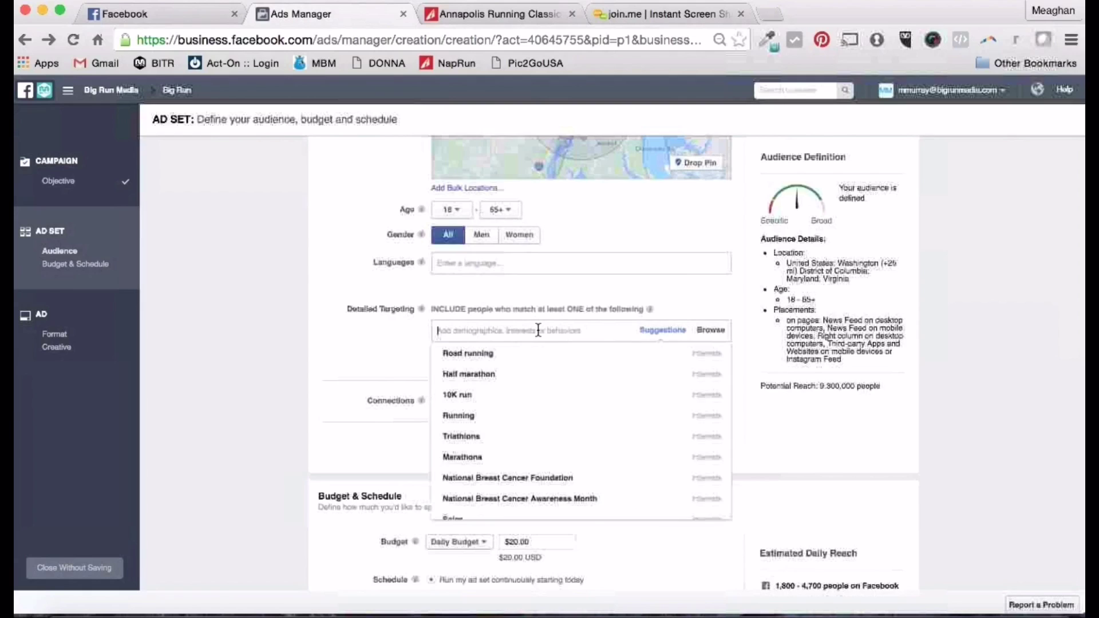
{"action": "left_click", "coordinate": [512, 353]}
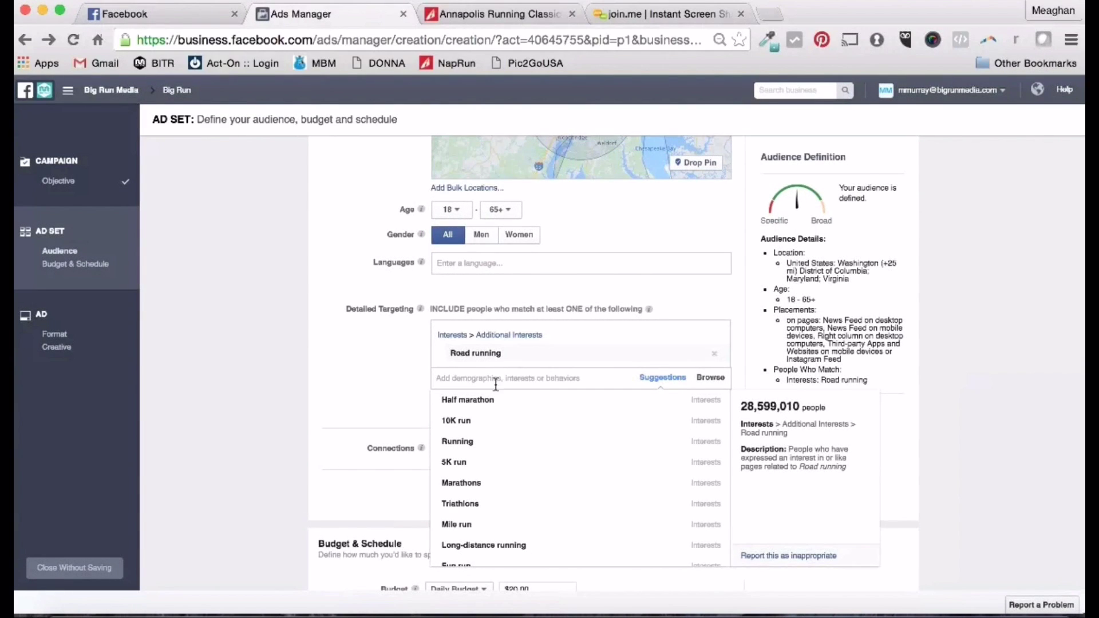
{"action": "left_click", "coordinate": [490, 400]}
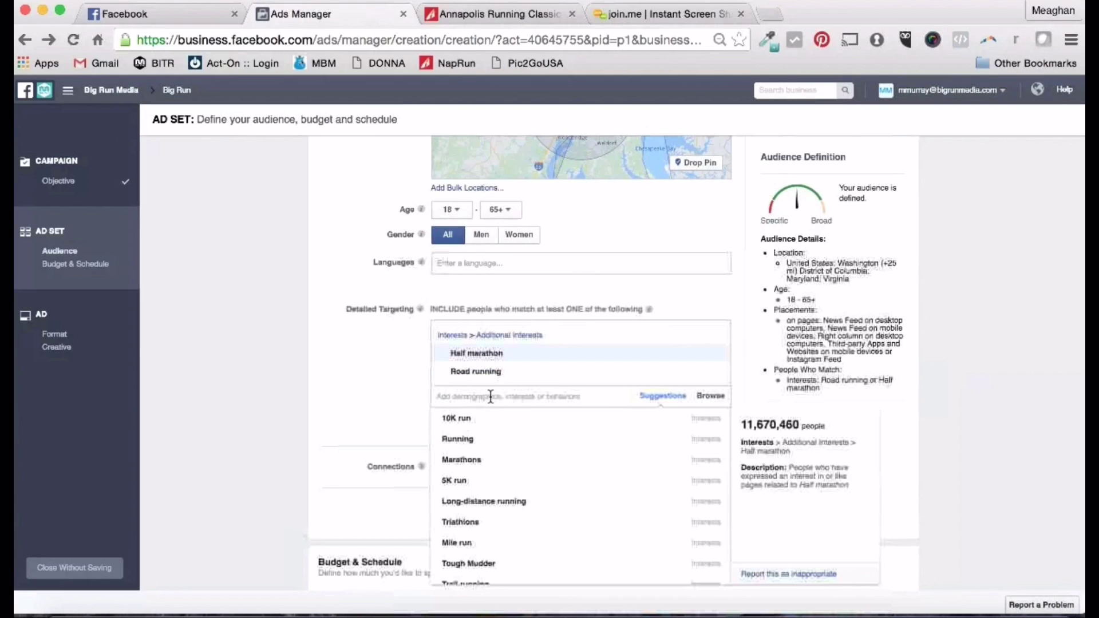
{"action": "left_click", "coordinate": [466, 418]}
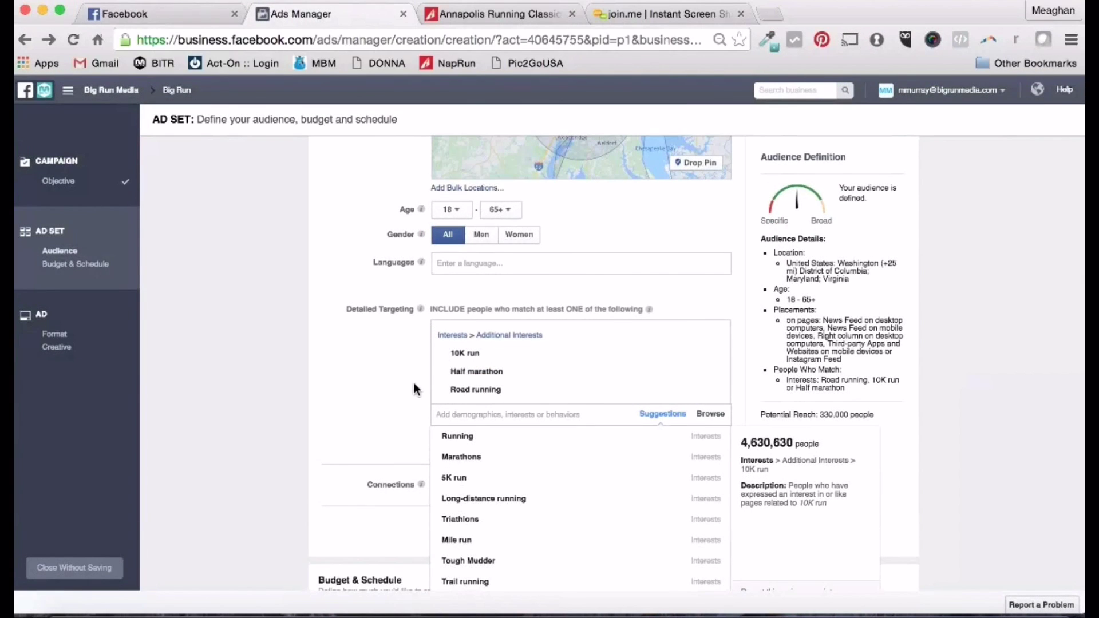
{"action": "left_click", "coordinate": [391, 382]}
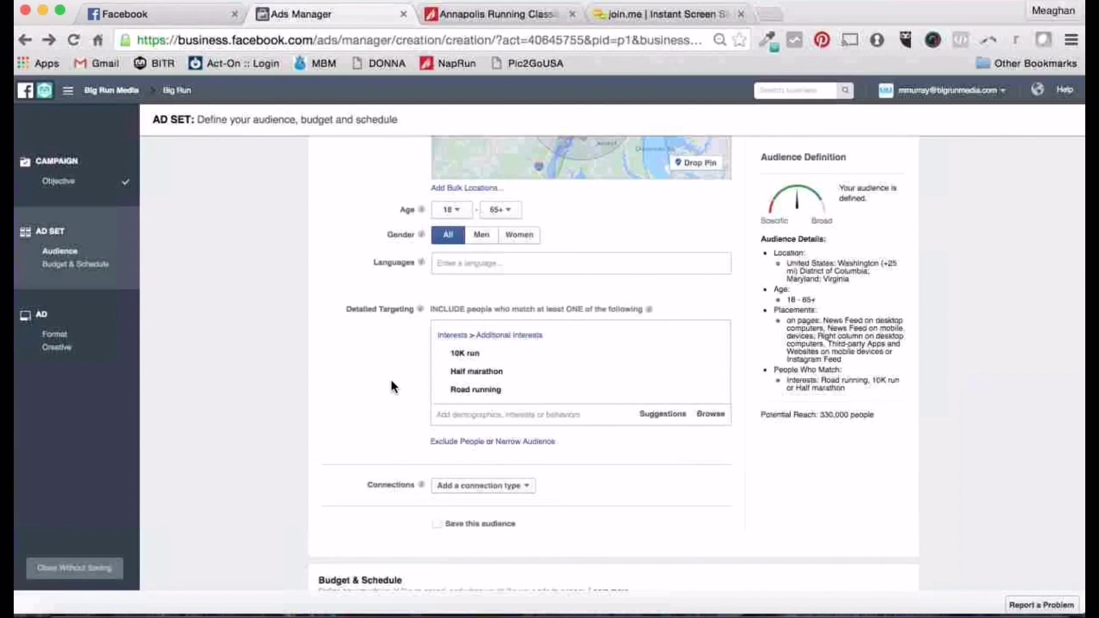
{"action": "scroll", "coordinate": [391, 417], "scroll_direction": "down", "scroll_amount": 2}
{"action": "scroll", "coordinate": [392, 419], "scroll_direction": "down", "scroll_amount": 2}
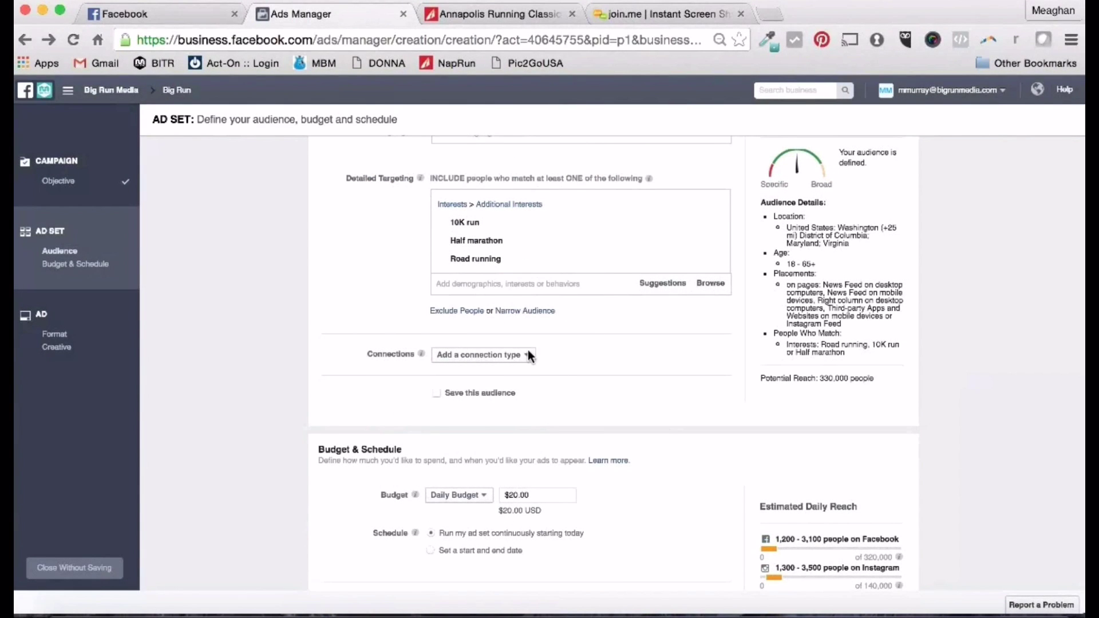
{"action": "left_click", "coordinate": [525, 355]}
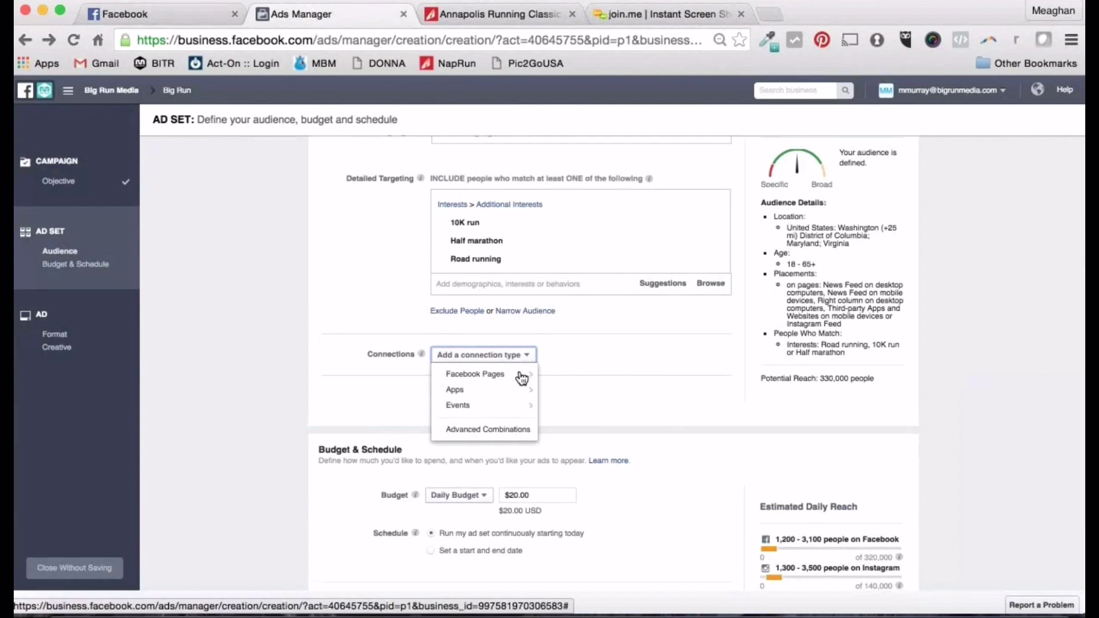
- Target friends of people who like the Annapolis Running Classic Page
{"action": "mouse_move", "coordinate": [515, 374]}
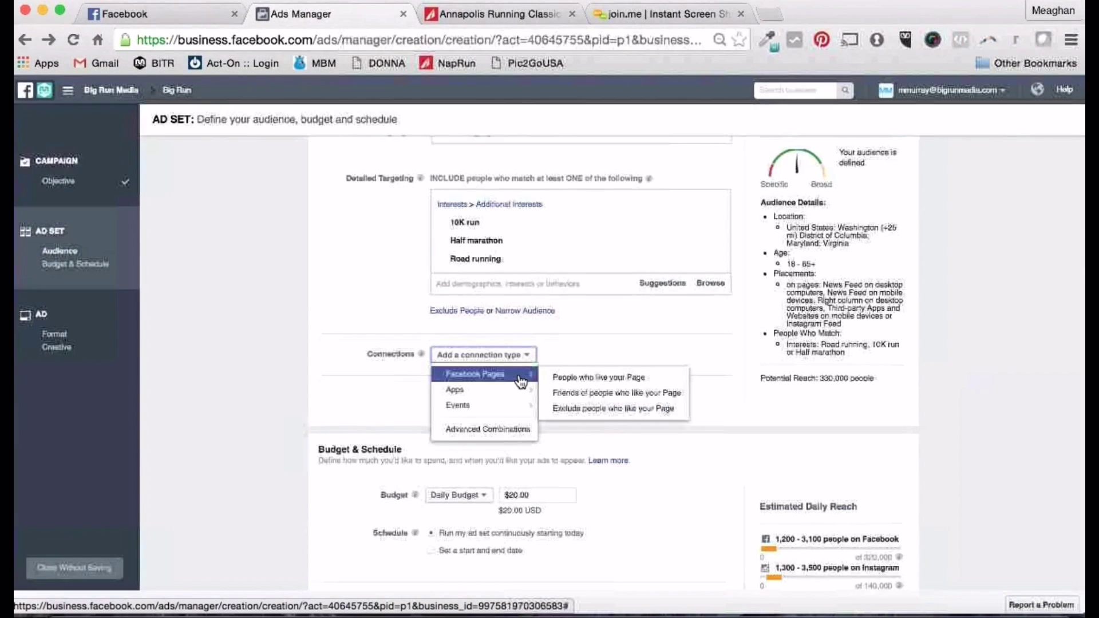
{"action": "left_click", "coordinate": [581, 394]}
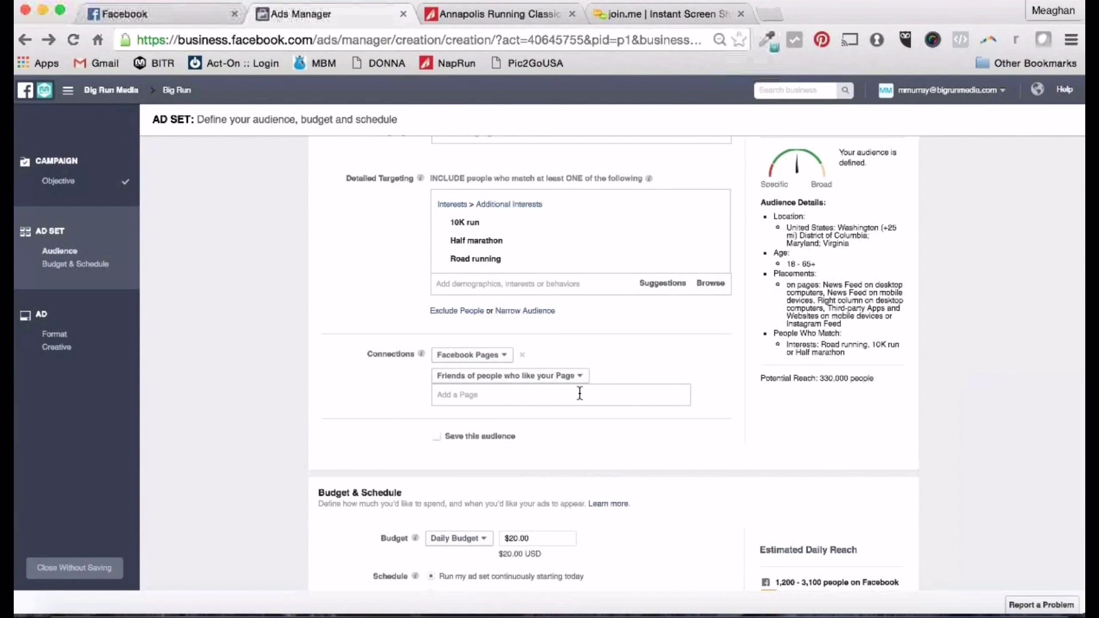
{"action": "left_click", "coordinate": [580, 393]}
{"action": "type", "text": "Anna"}
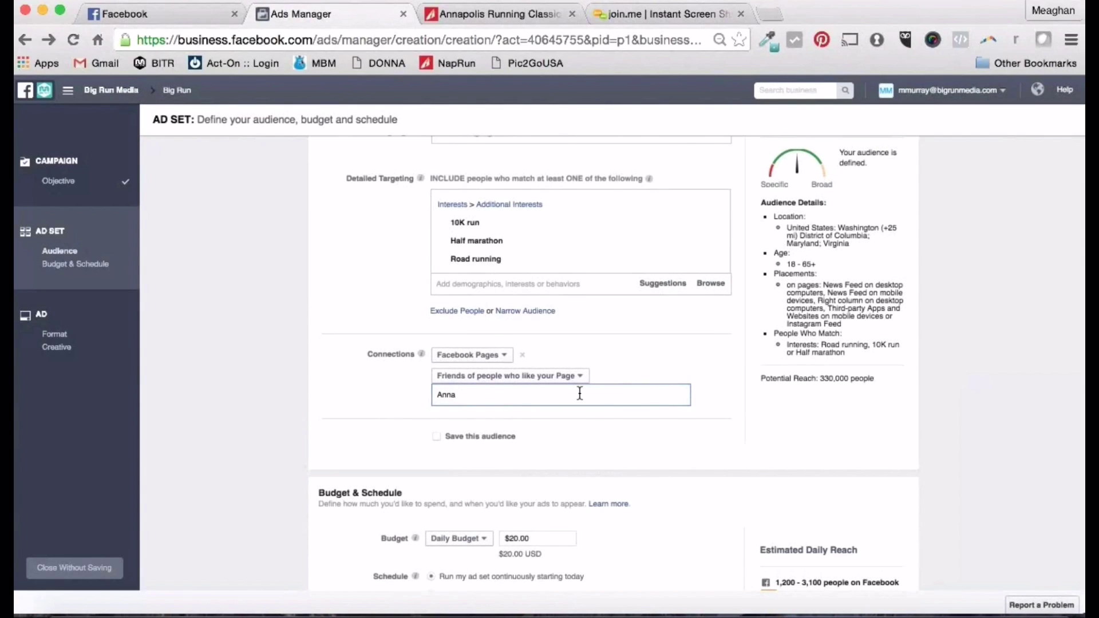
{"action": "left_click", "coordinate": [558, 417]}
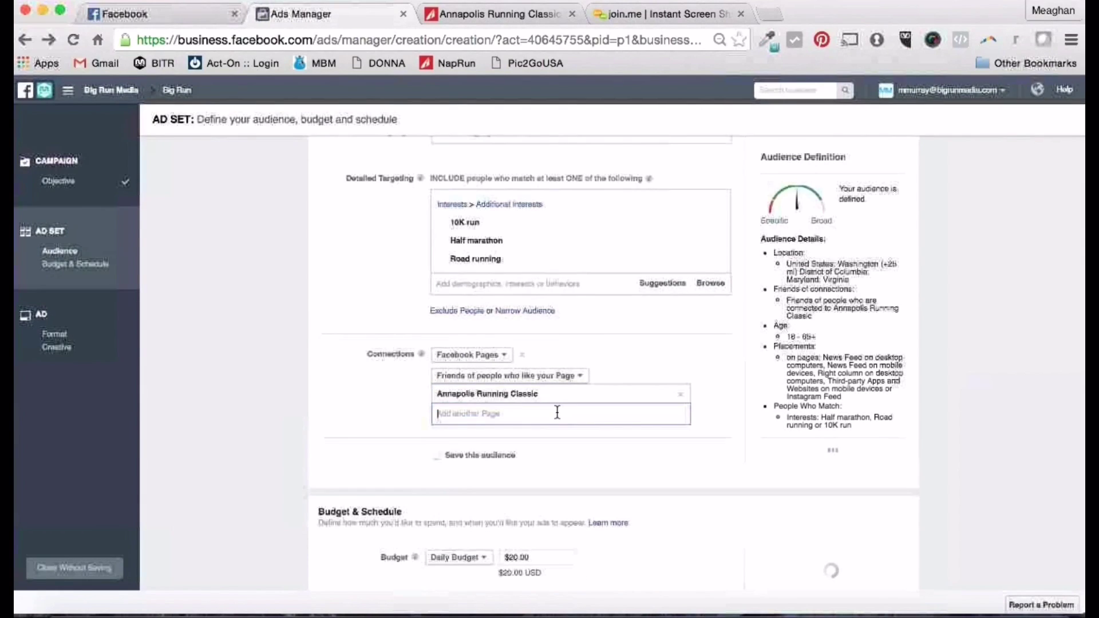
- Switch the ad set to a lifetime budget ending June 18, 2016
{"action": "scroll", "coordinate": [597, 468], "scroll_direction": "down", "scroll_amount": 5}
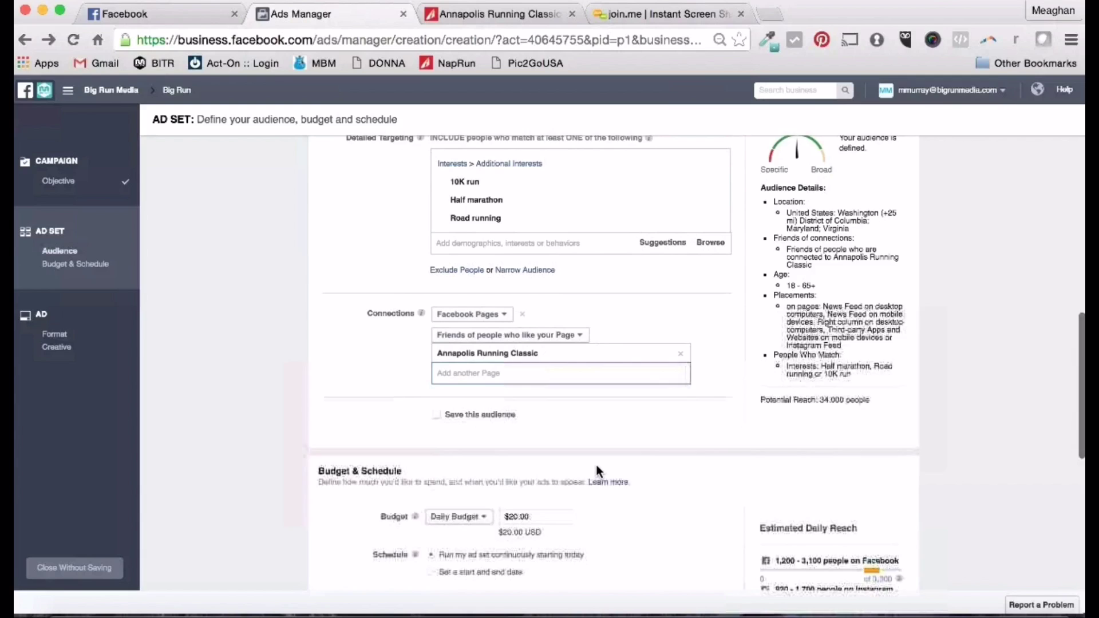
{"action": "scroll", "coordinate": [596, 468], "scroll_direction": "down", "scroll_amount": 4}
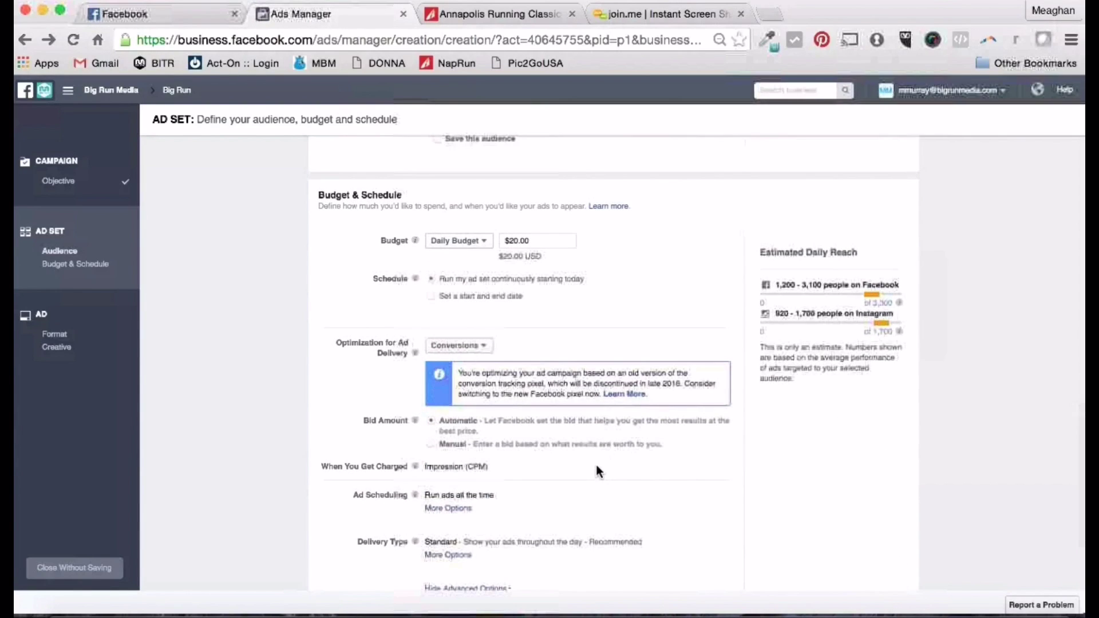
{"action": "left_click", "coordinate": [472, 247]}
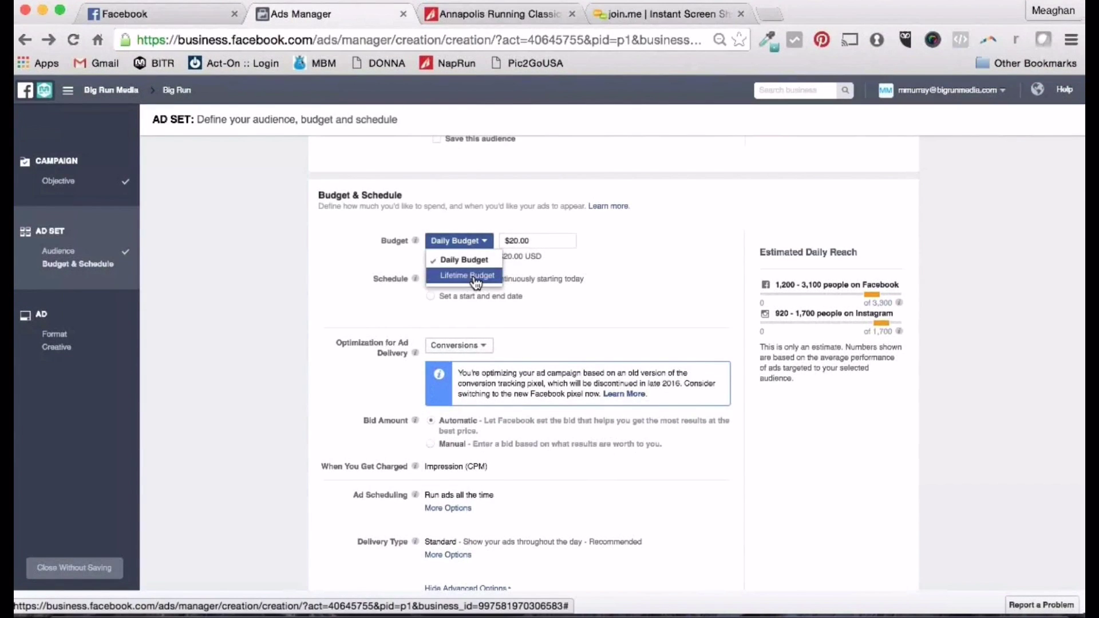
{"action": "left_click", "coordinate": [473, 276]}
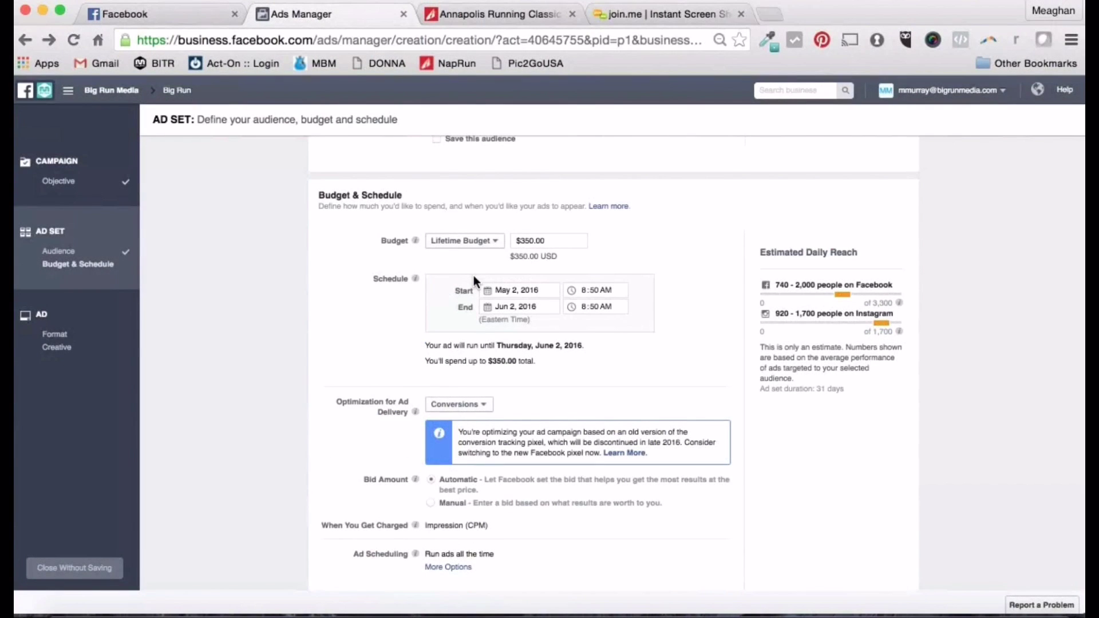
{"action": "left_click", "coordinate": [543, 303]}
{"action": "left_click", "coordinate": [624, 400]}
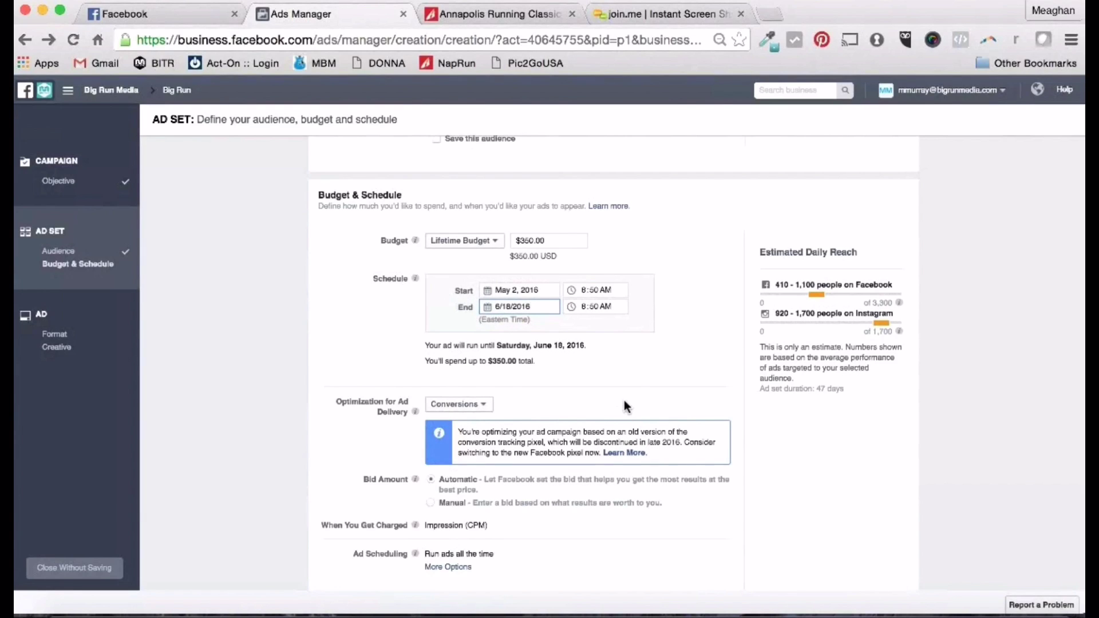
- Set the lifetime budget amount to $100.00
{"action": "left_click", "coordinate": [527, 240]}
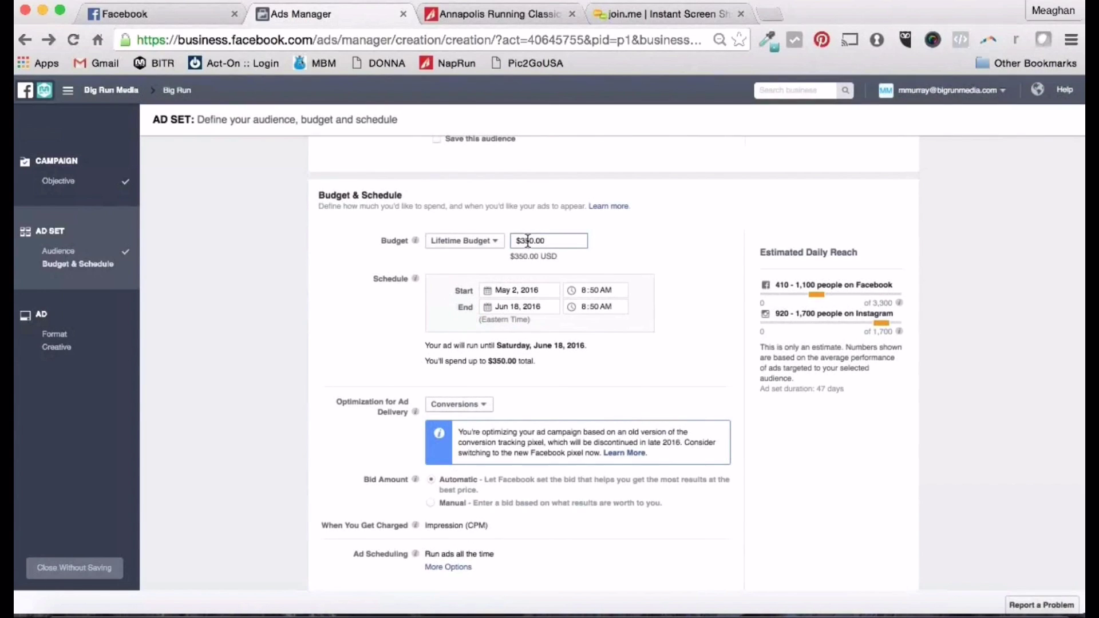
{"action": "key", "text": "BackSpace"}
{"action": "key", "text": "BackSpace"}
{"action": "type", "text": "100"}
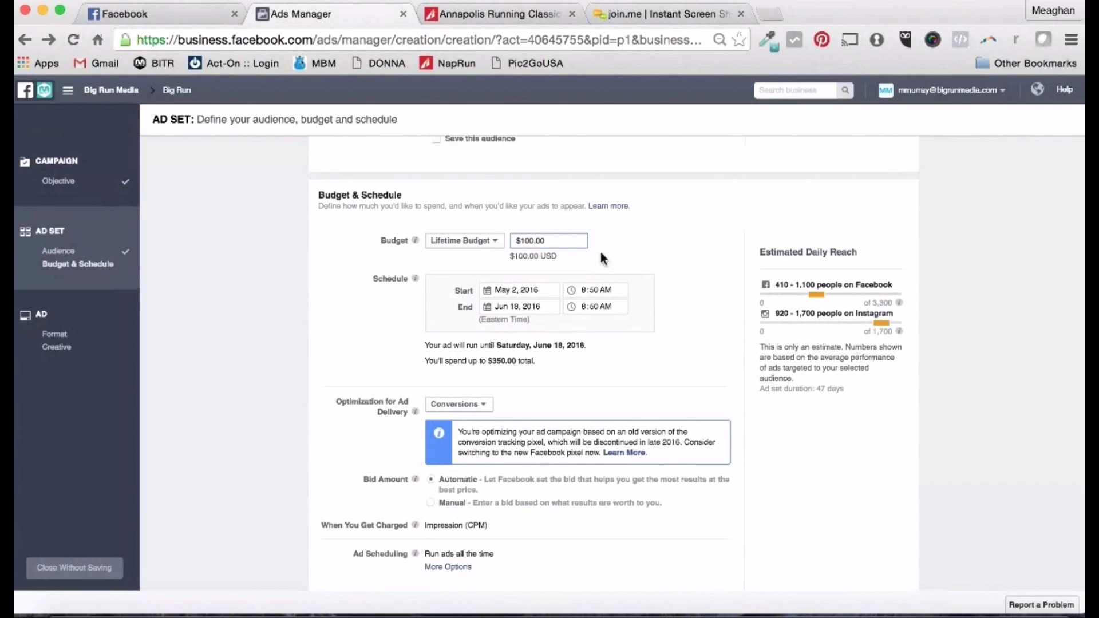
{"action": "left_click", "coordinate": [671, 347]}
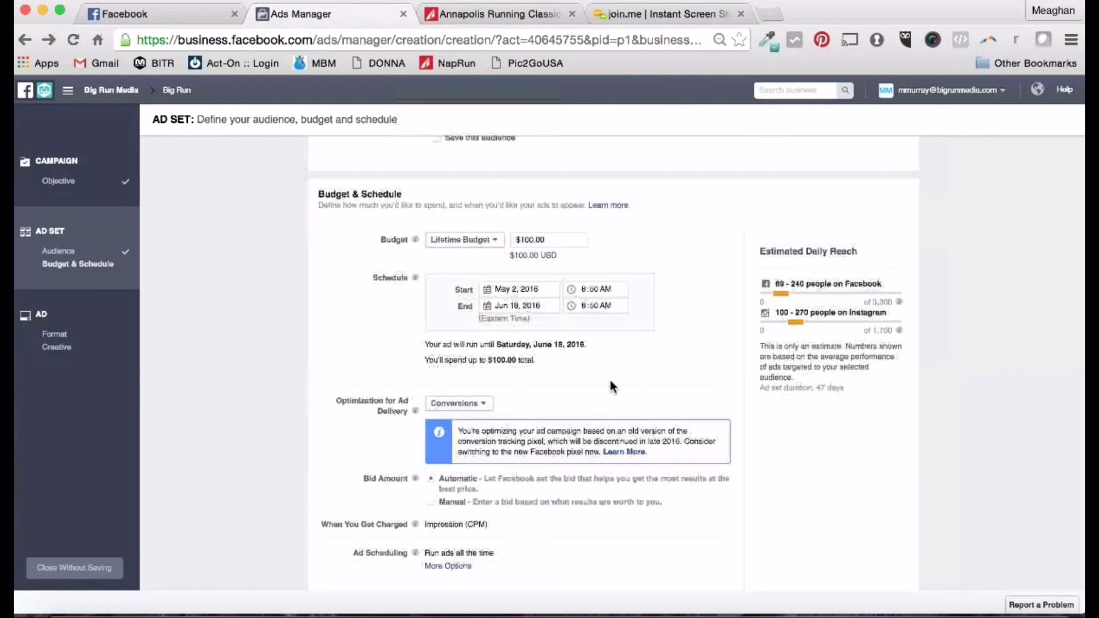
{"action": "scroll", "coordinate": [610, 380], "scroll_direction": "down", "scroll_amount": 3}
{"action": "scroll", "coordinate": [610, 380], "scroll_direction": "down", "scroll_amount": 2}
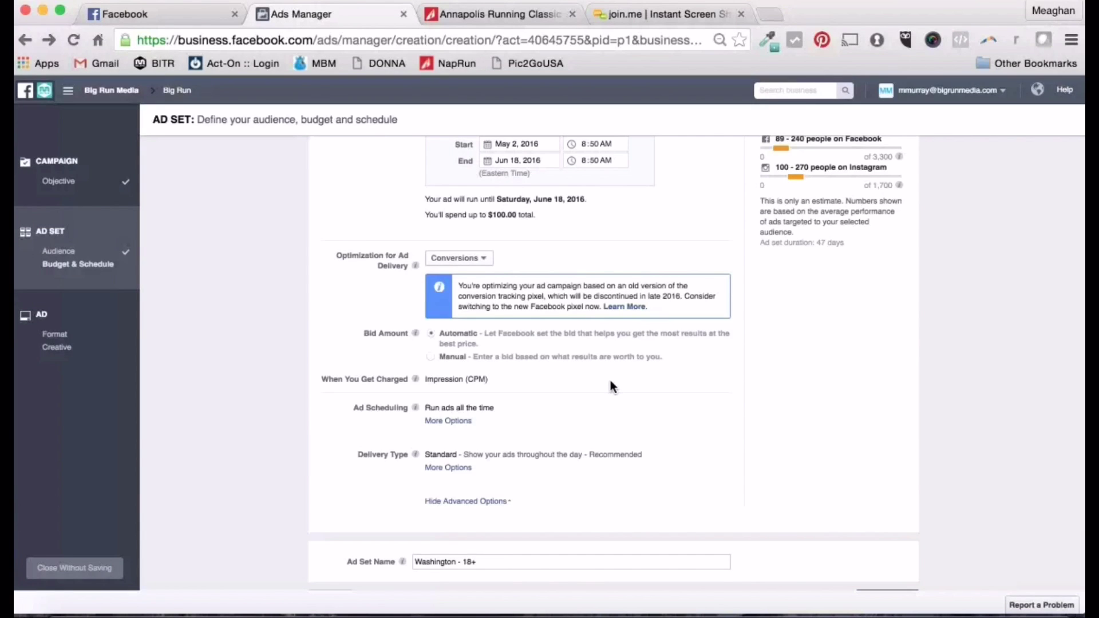
- Rename the ad set 'ARC 2016 - Locals' and continue to the ad setup
{"action": "scroll", "coordinate": [578, 452], "scroll_direction": "down", "scroll_amount": 1}
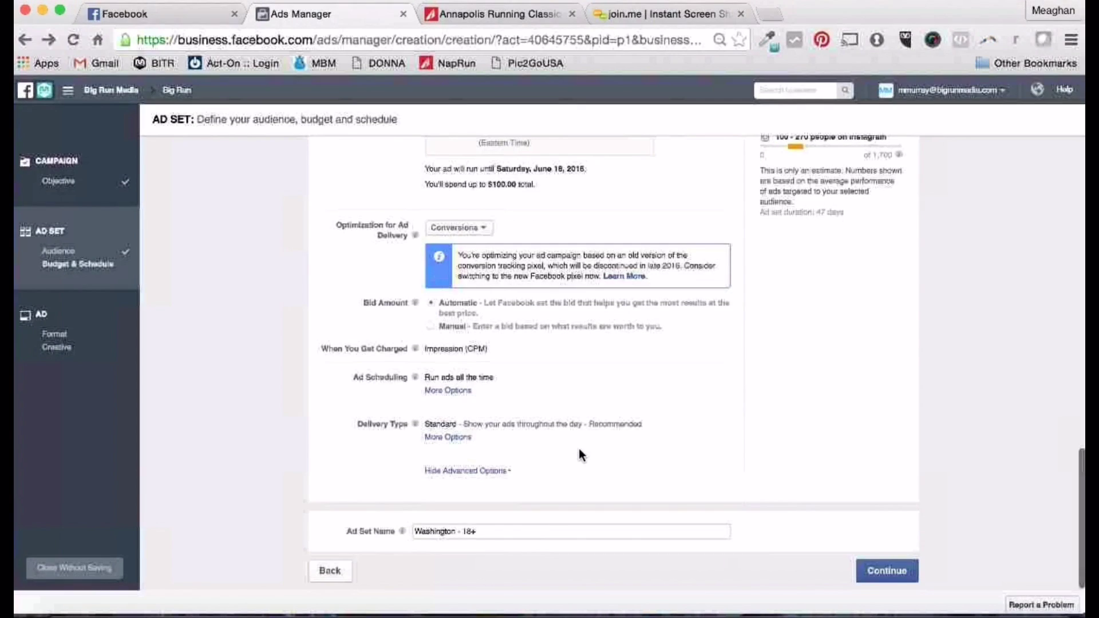
{"action": "left_click_drag", "start_coordinate": [501, 530], "coordinate": [410, 531]}
{"action": "type", "text": "ARC 2016 - Locals"}
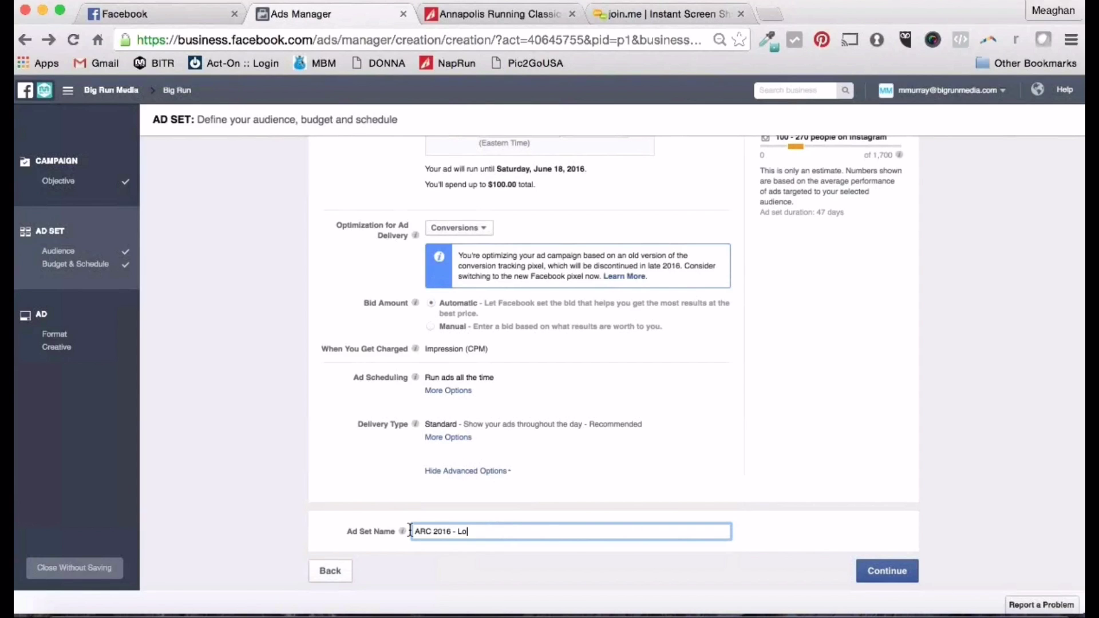
{"action": "left_click", "coordinate": [883, 573]}
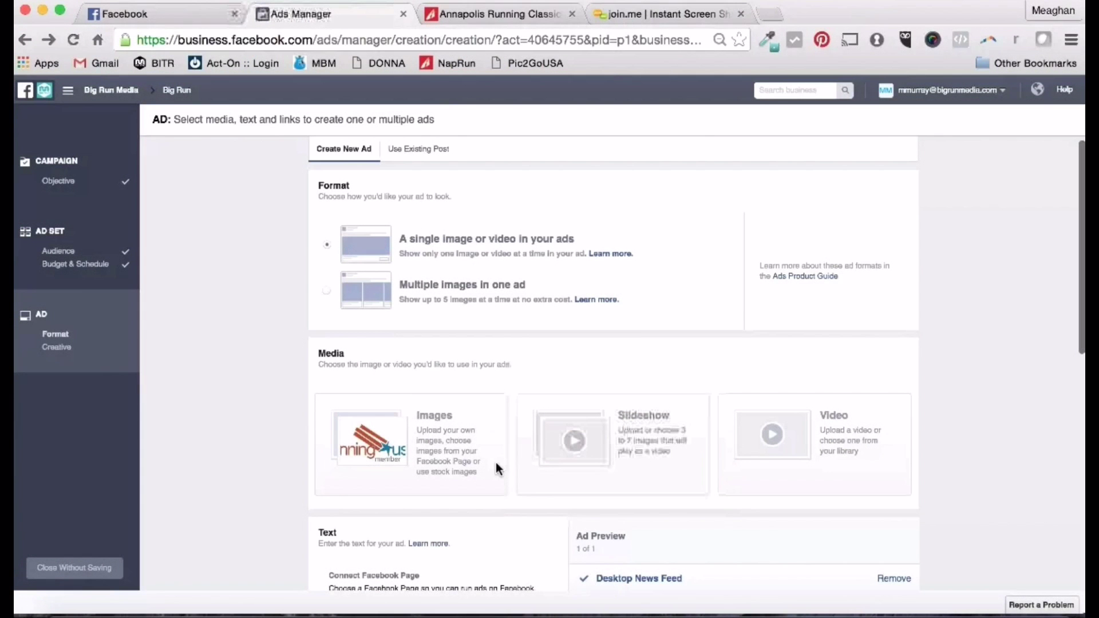
- Upload price-ad.jpg and remove the 451 × 201 image, keeping only the 1200 × 628 one
{"action": "scroll", "coordinate": [452, 489], "scroll_direction": "down", "scroll_amount": 2}
{"action": "scroll", "coordinate": [451, 486], "scroll_direction": "down", "scroll_amount": 1}
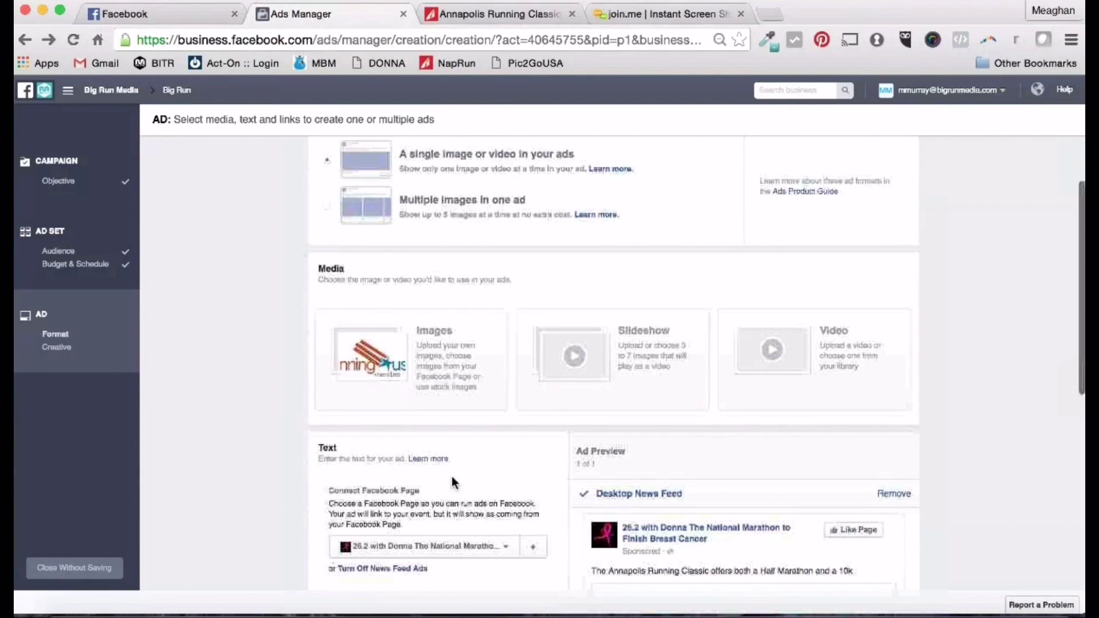
{"action": "left_click", "coordinate": [456, 373]}
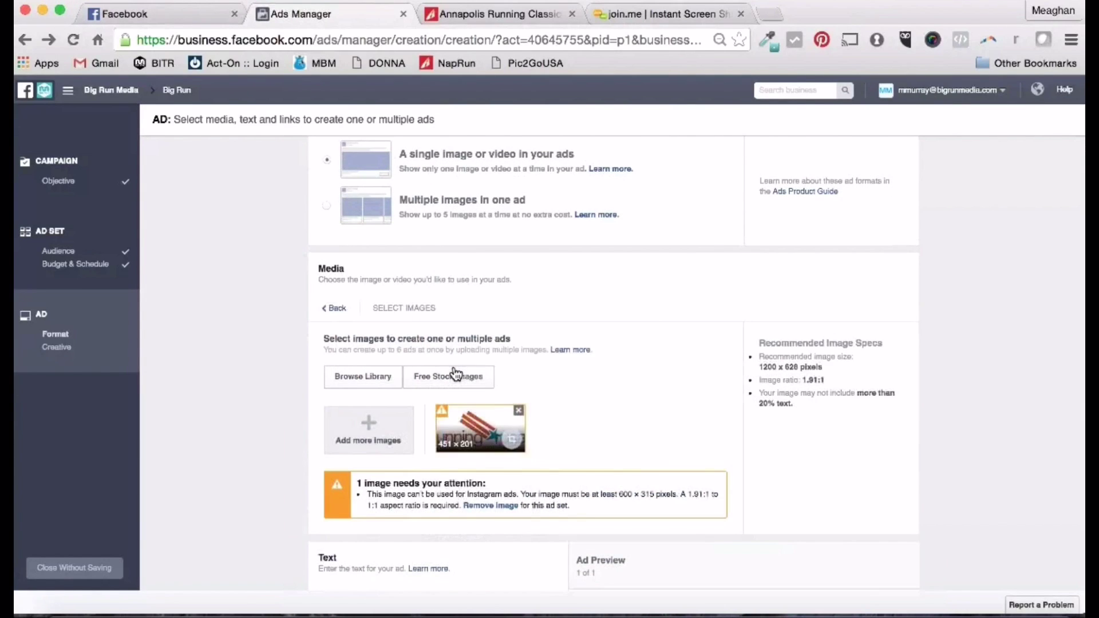
{"action": "left_click", "coordinate": [367, 446]}
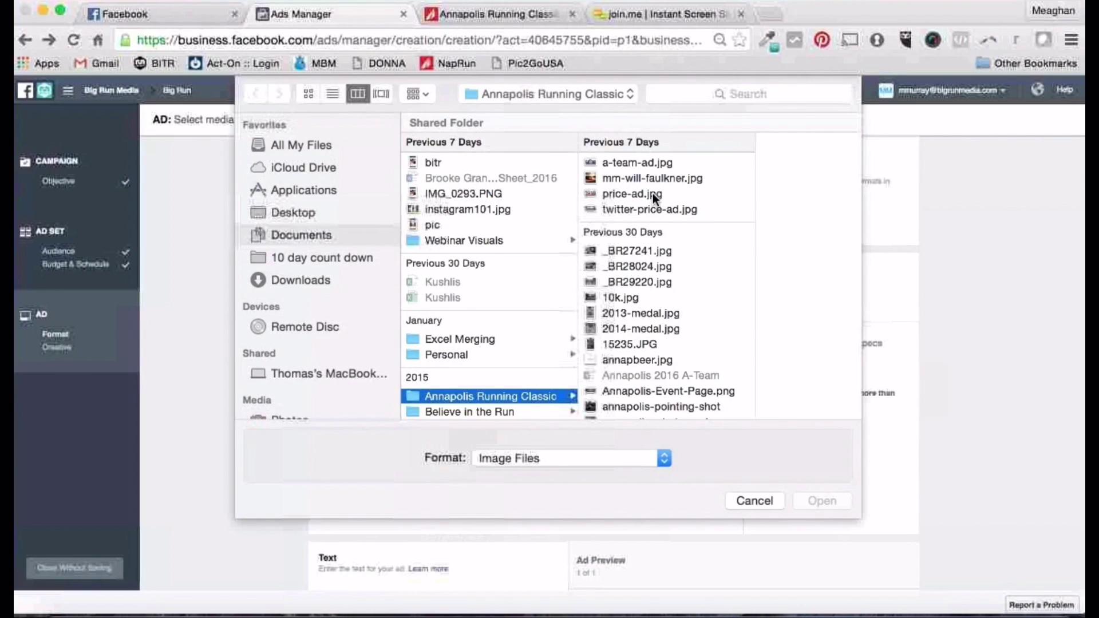
{"action": "left_click", "coordinate": [653, 193]}
{"action": "left_click", "coordinate": [839, 503]}
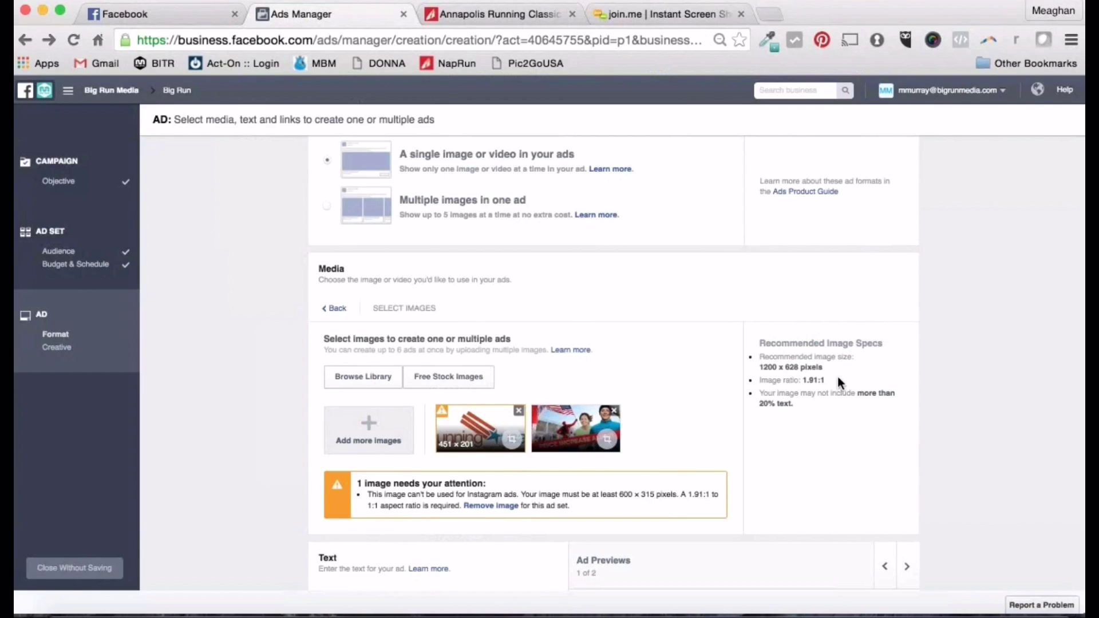
{"action": "left_click", "coordinate": [519, 411]}
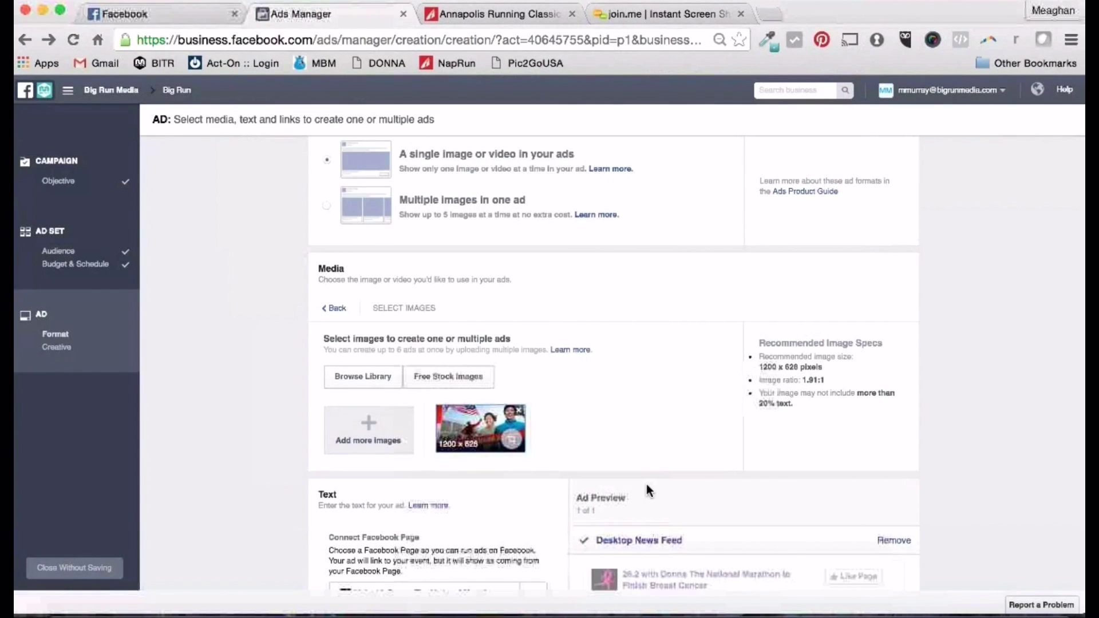
{"action": "scroll", "coordinate": [647, 486], "scroll_direction": "down", "scroll_amount": 1}
{"action": "scroll", "coordinate": [647, 487], "scroll_direction": "down", "scroll_amount": 4}
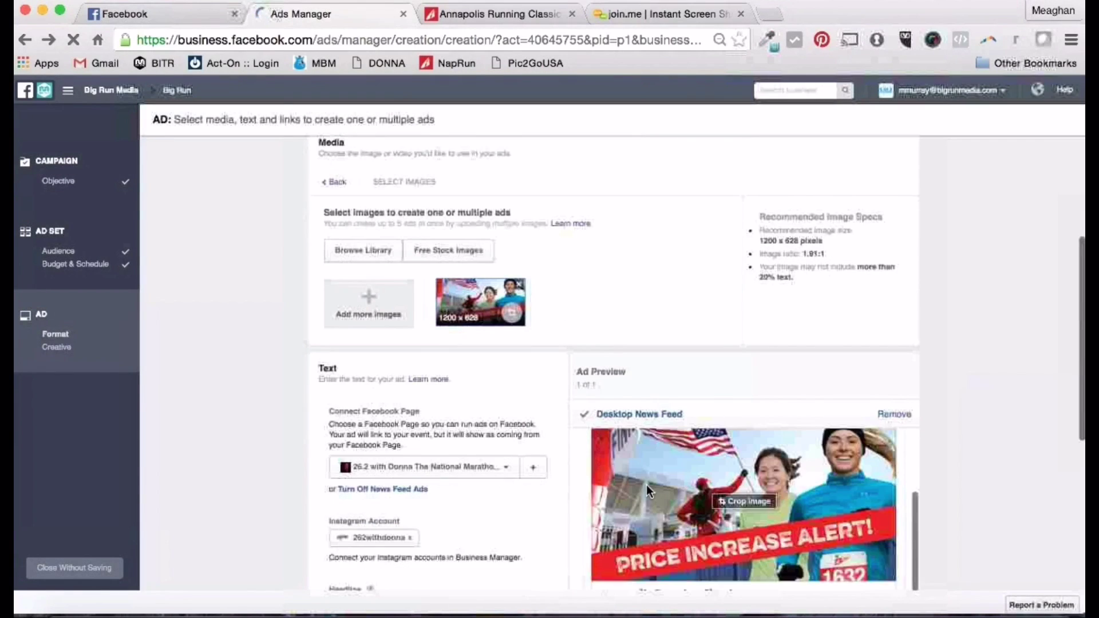
- Connect the ad to the Annapolis Running Classic Page and have Instagram use that Page
{"action": "left_click", "coordinate": [507, 429]}
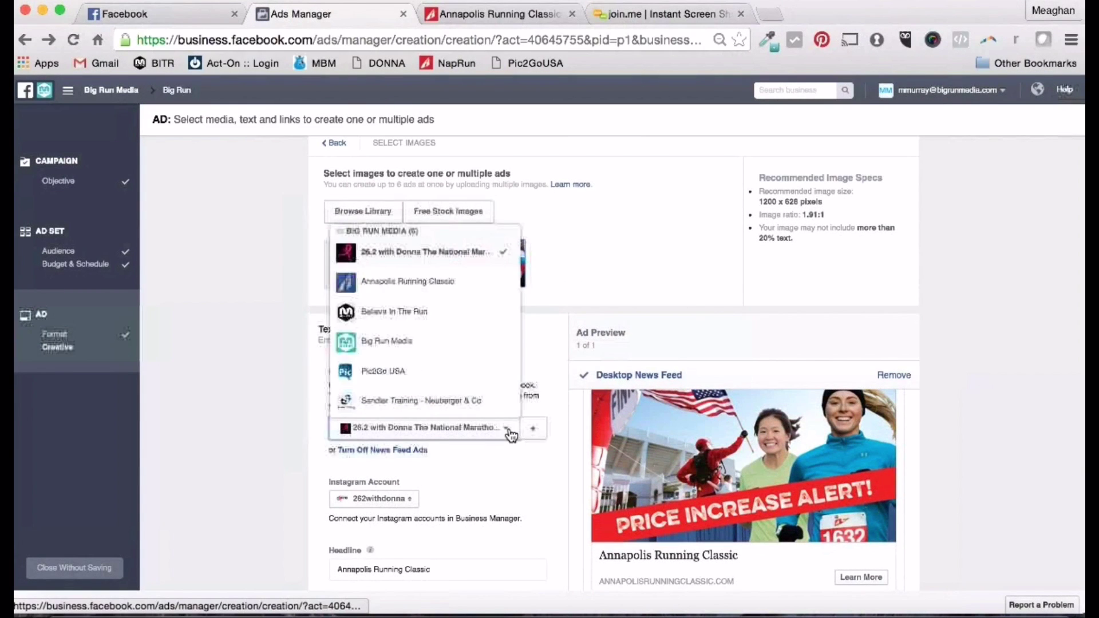
{"action": "left_click", "coordinate": [463, 285]}
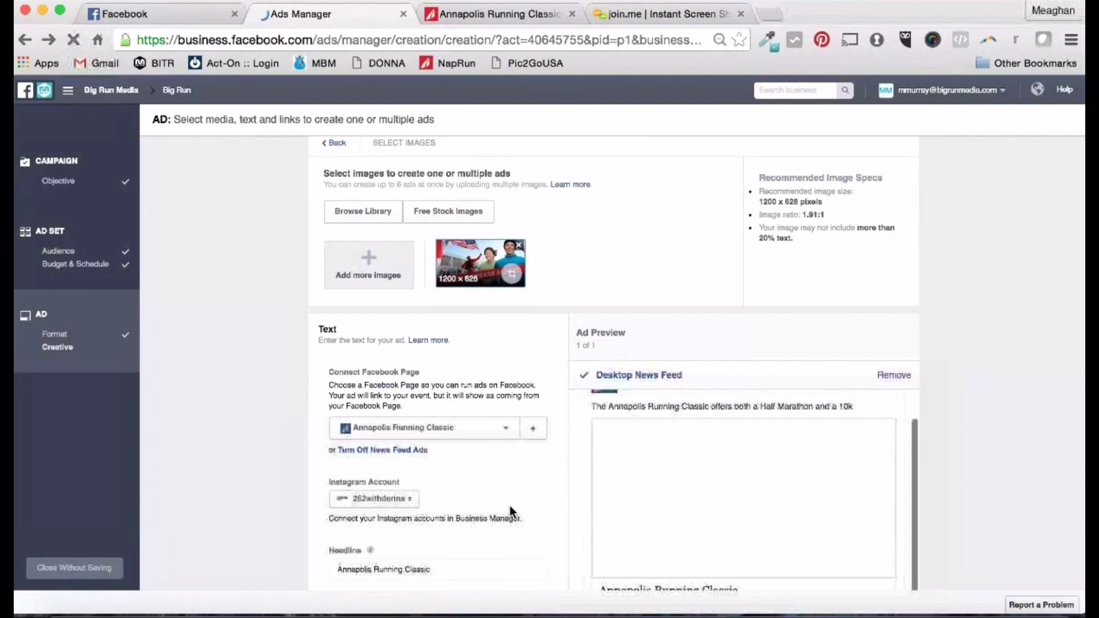
{"action": "scroll", "coordinate": [509, 506], "scroll_direction": "down", "scroll_amount": 2}
{"action": "left_click", "coordinate": [393, 462]}
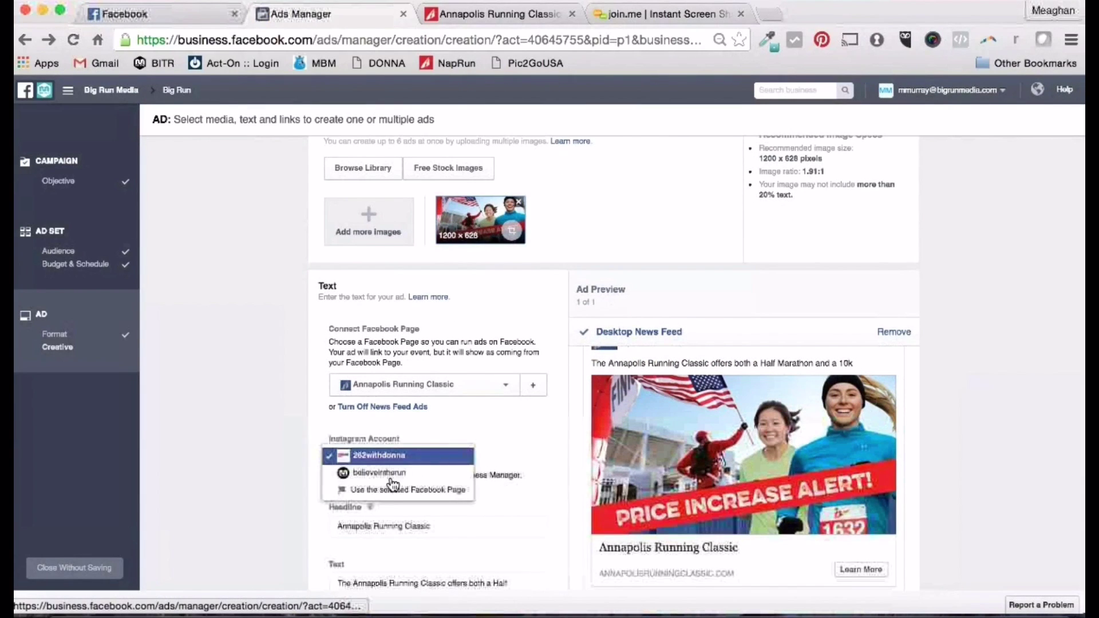
{"action": "left_click", "coordinate": [387, 485]}
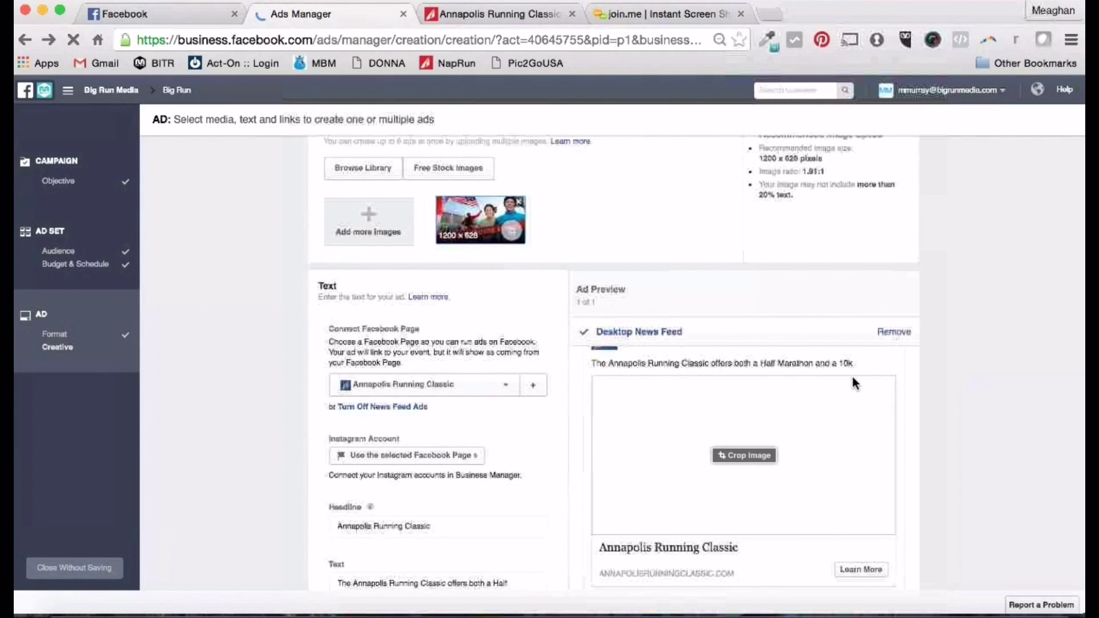
{"action": "scroll", "coordinate": [803, 417], "scroll_direction": "up", "scroll_amount": 2}
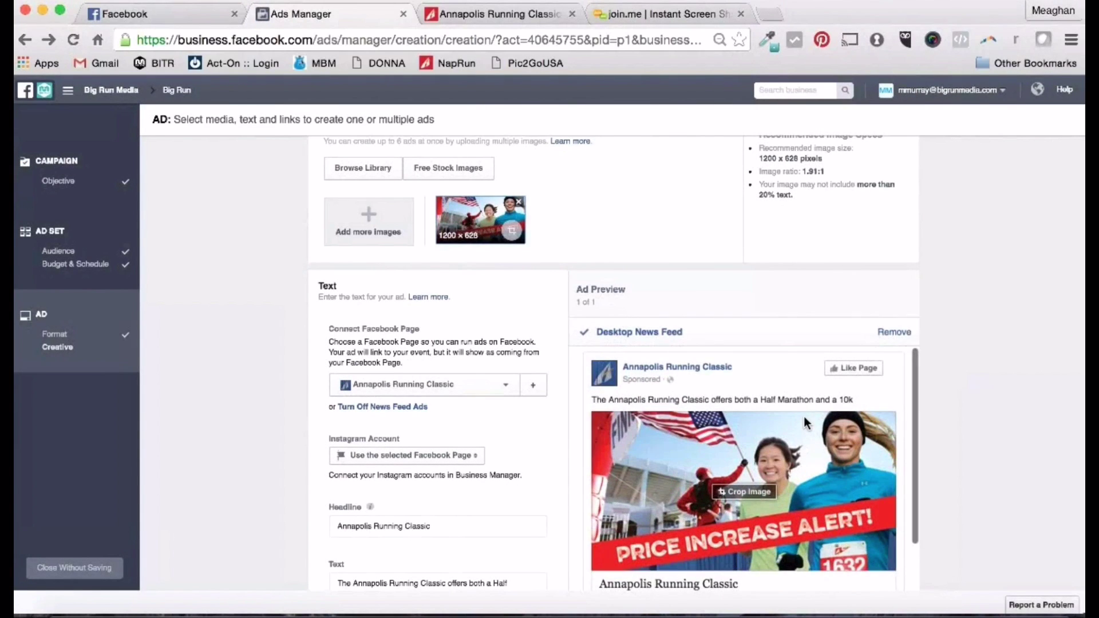
{"action": "scroll", "coordinate": [1017, 355], "scroll_direction": "down", "scroll_amount": 4}
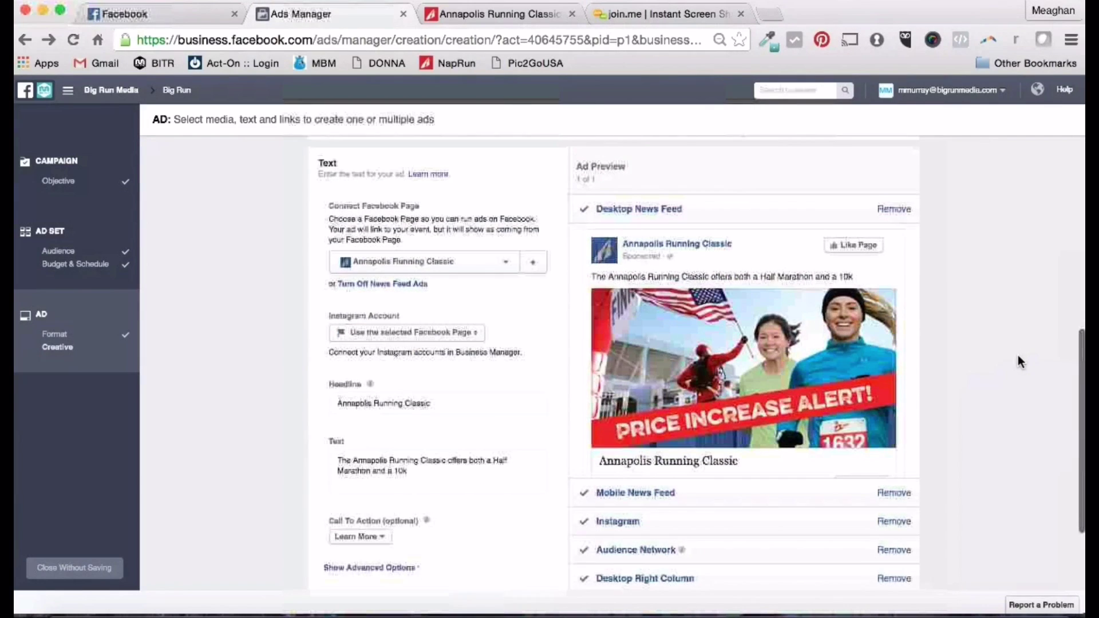
{"action": "scroll", "coordinate": [674, 360], "scroll_direction": "down", "scroll_amount": 2}
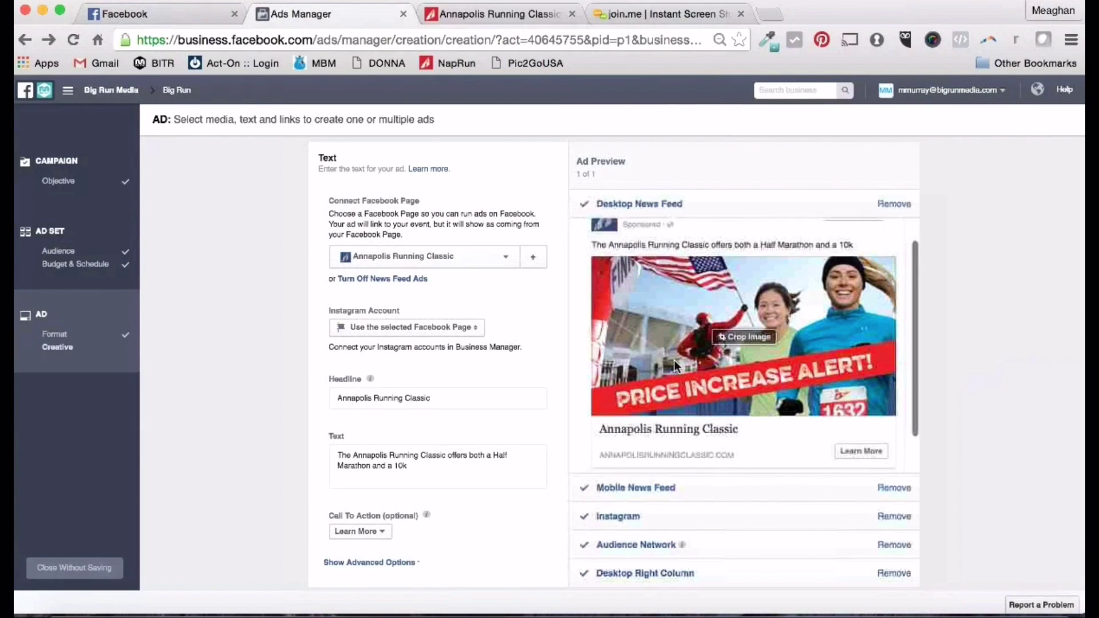
{"action": "left_click", "coordinate": [634, 487]}
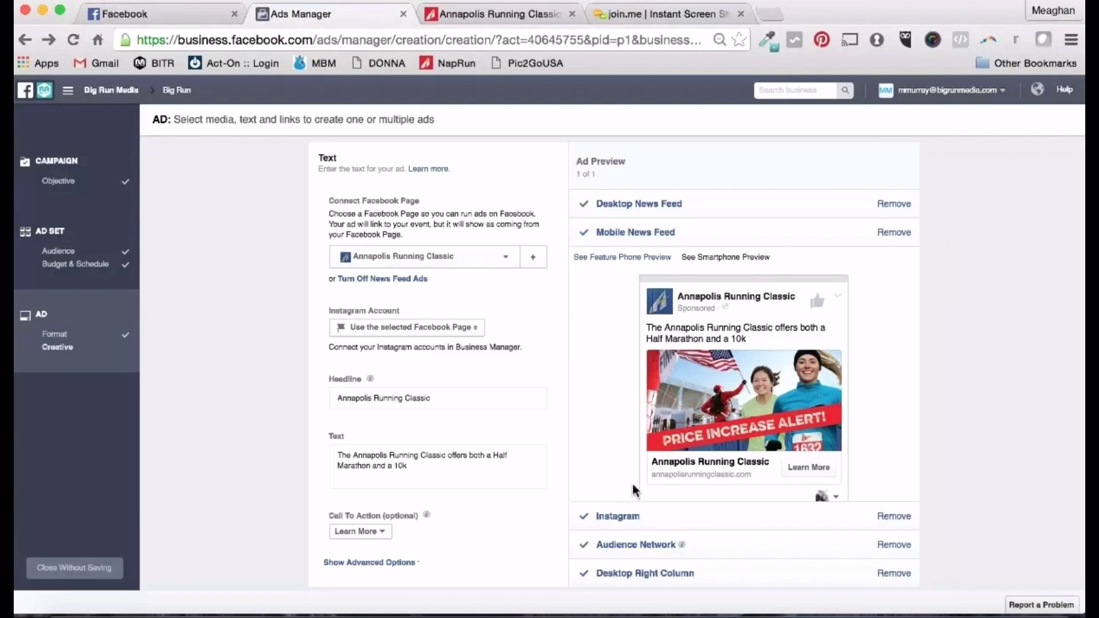
{"action": "left_click", "coordinate": [619, 517]}
{"action": "left_click", "coordinate": [637, 553]}
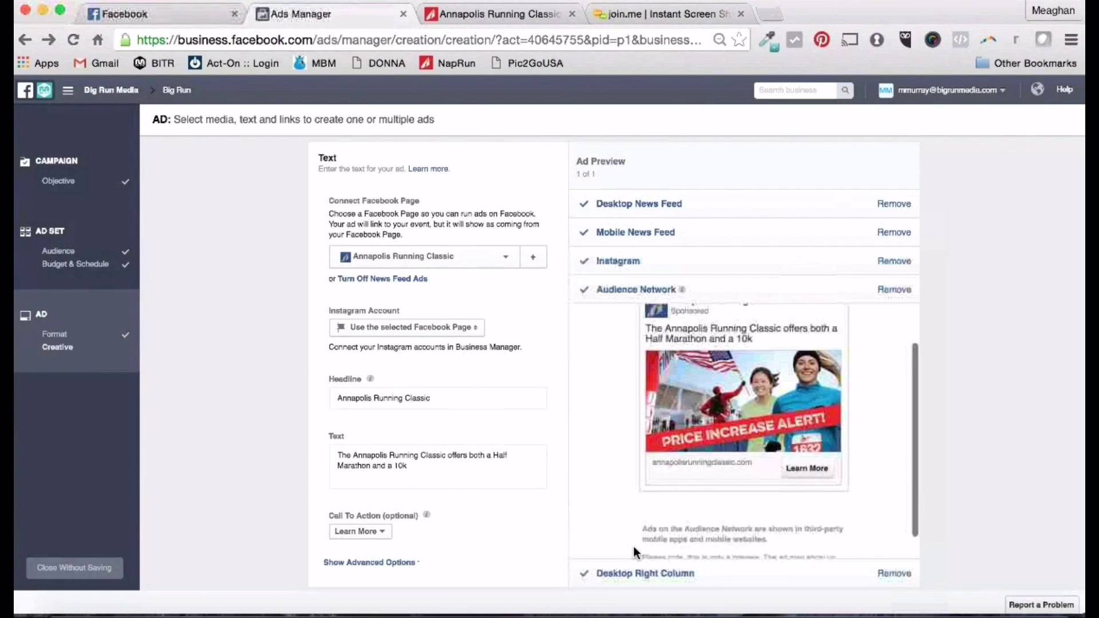
{"action": "left_click", "coordinate": [619, 572]}
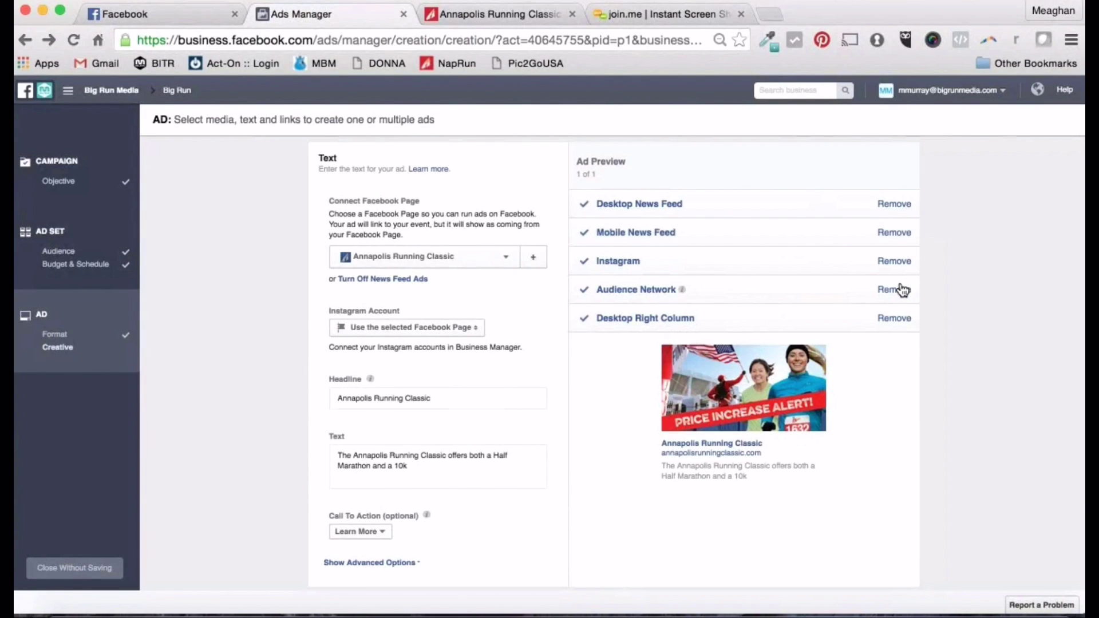
{"action": "left_click", "coordinate": [634, 208]}
{"action": "left_click", "coordinate": [444, 397]}
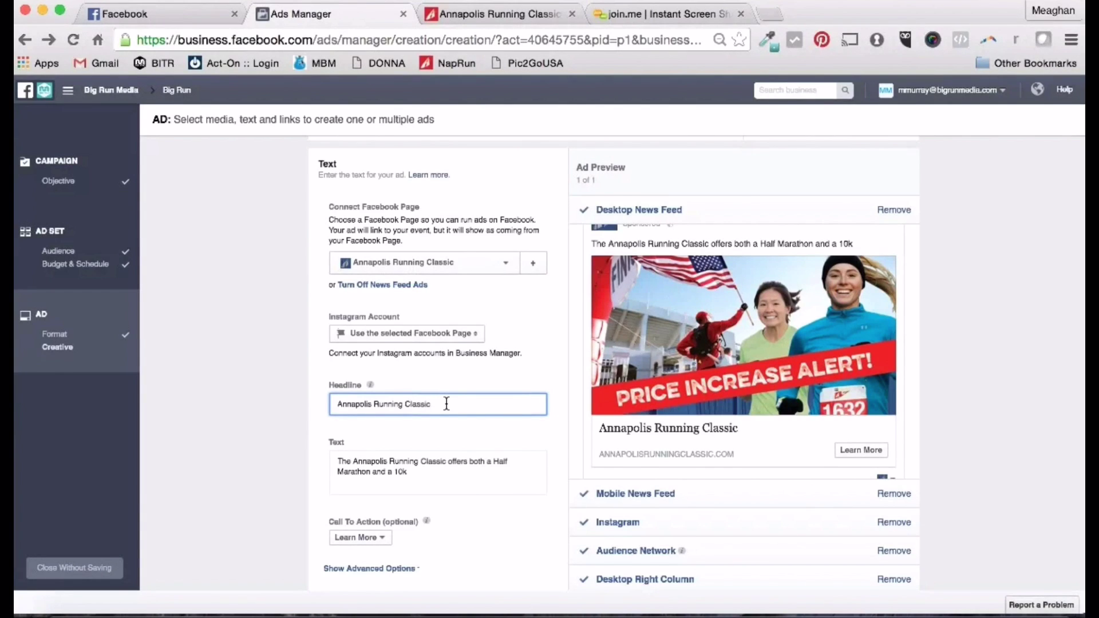
- Set the headline to 'Signup Now!' and the text to 'Prices increase July 31! Sign up today.'
{"action": "left_click_drag", "start_coordinate": [430, 404], "coordinate": [336, 403]}
{"action": "type", "text": "Sig"}
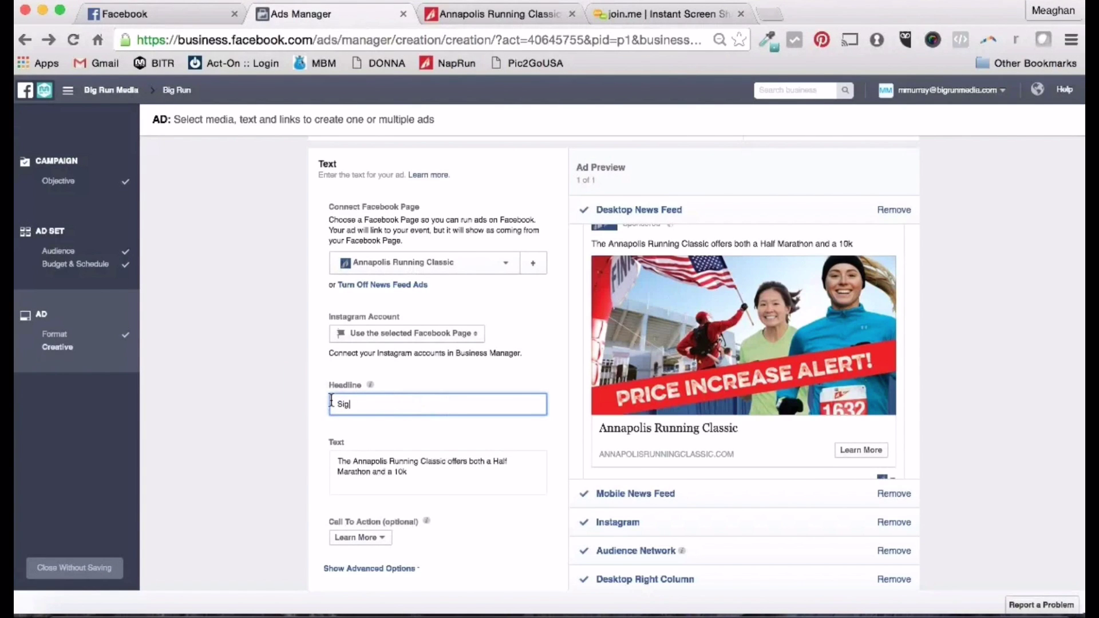
{"action": "type", "text": "nup Now!"}
{"action": "left_click", "coordinate": [418, 474]}
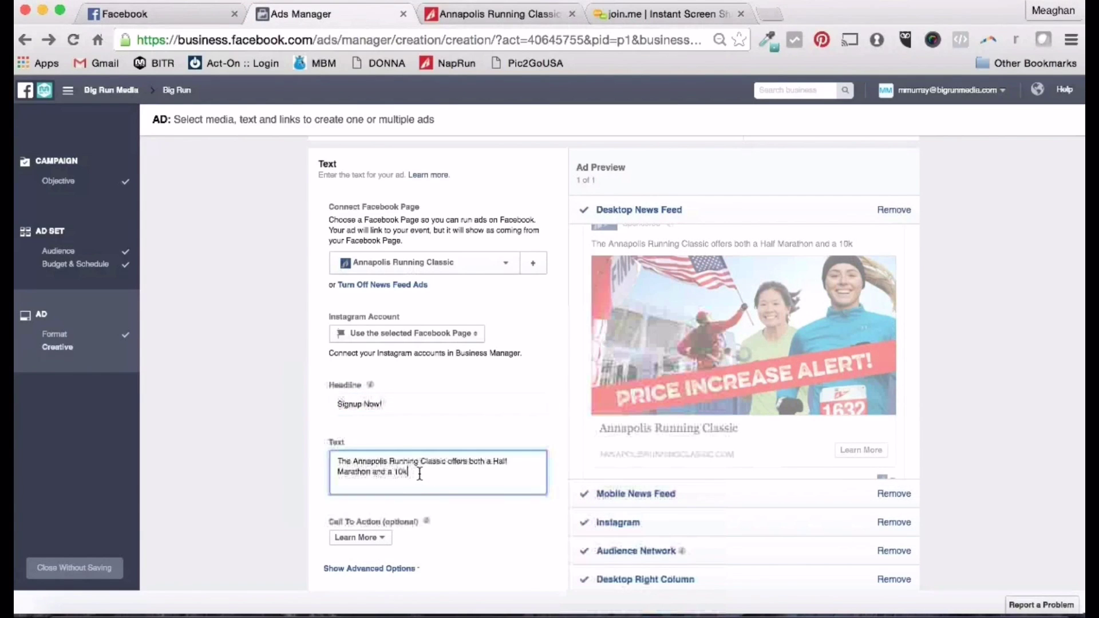
{"action": "left_click_drag", "start_coordinate": [417, 474], "coordinate": [321, 458]}
{"action": "type", "text": "Pr"}
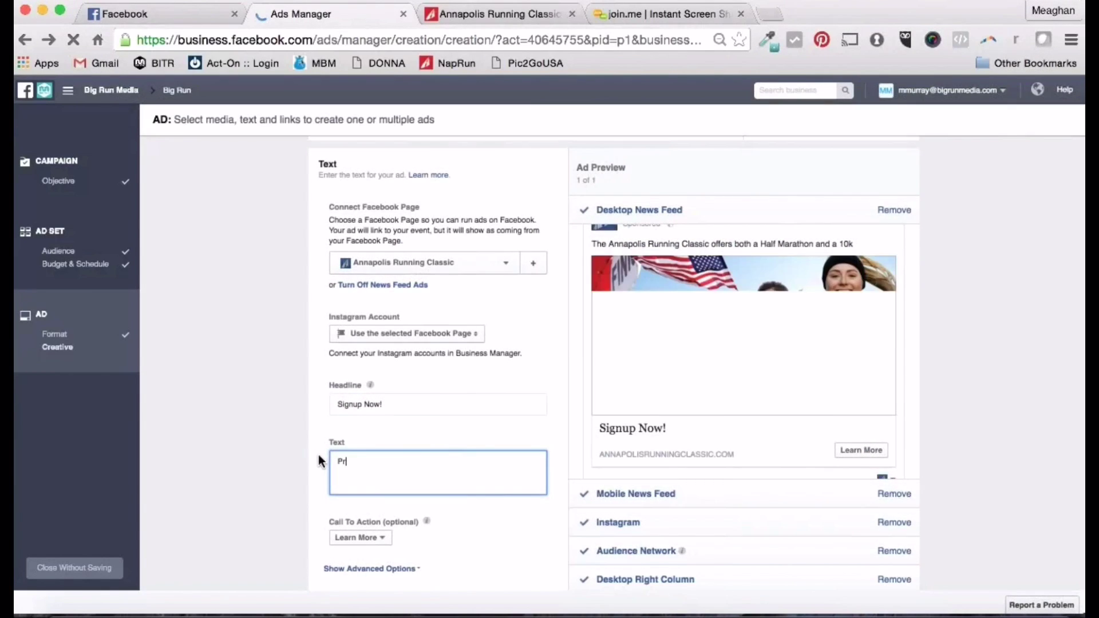
{"action": "type", "text": "ices increase Ju"}
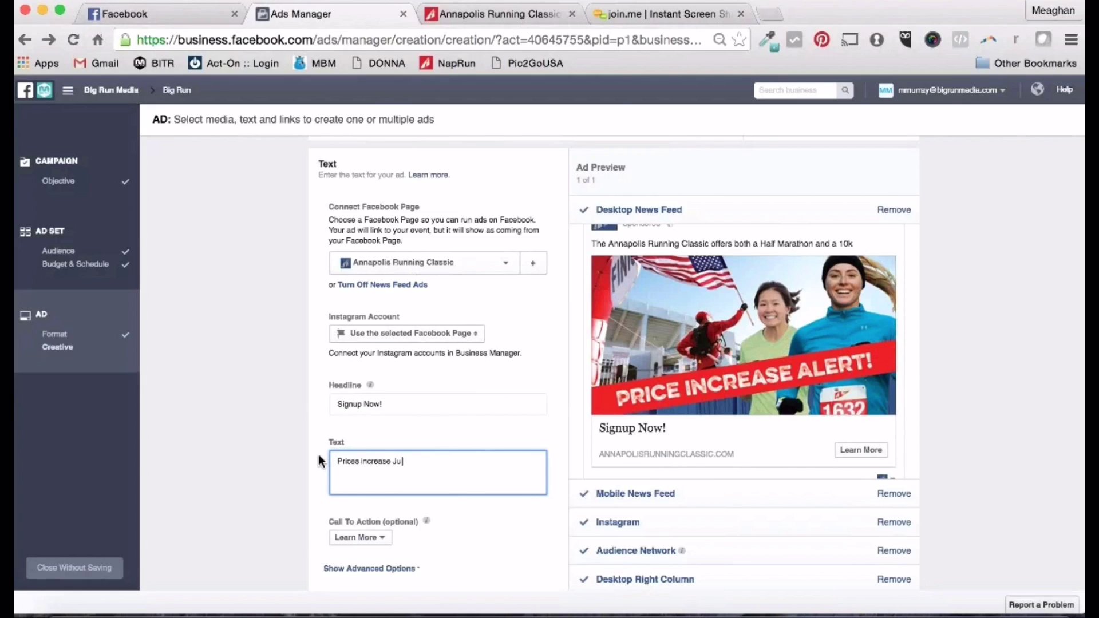
{"action": "type", "text": "ly 31! Sign up today."}
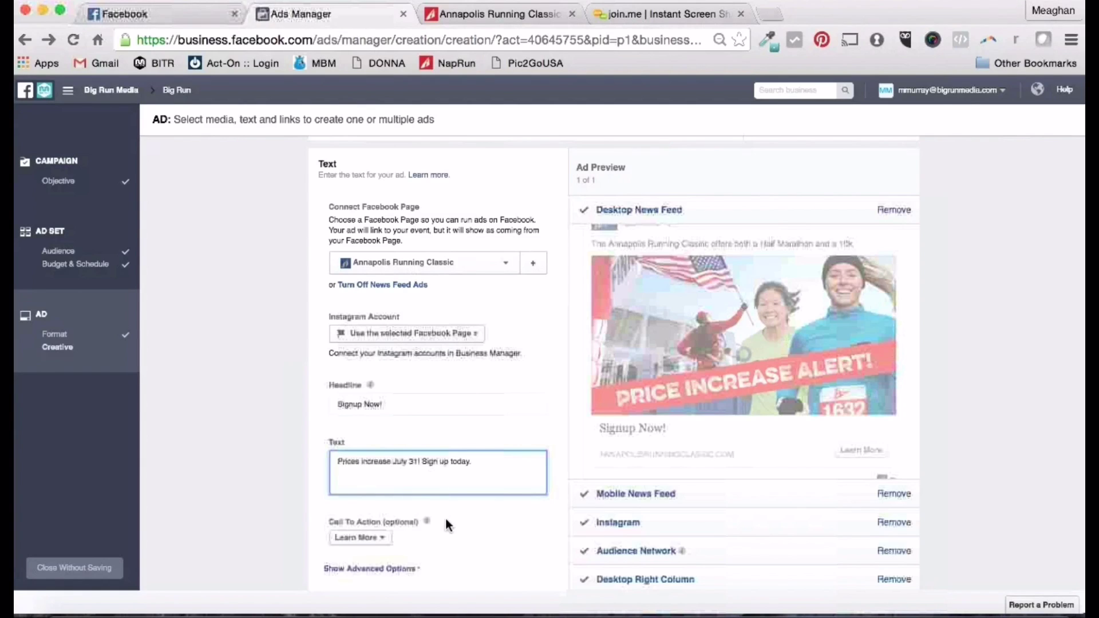
{"action": "scroll", "coordinate": [446, 522], "scroll_direction": "down", "scroll_amount": 3}
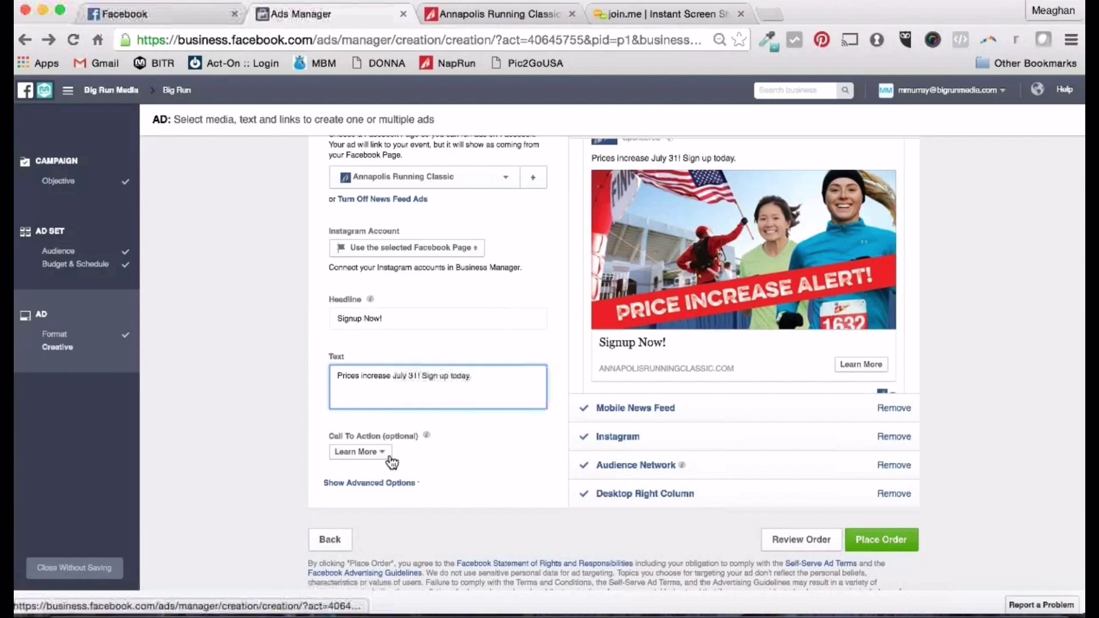
- Set the call to action to Sign Up and bring up the order review summary
{"action": "left_click", "coordinate": [382, 454]}
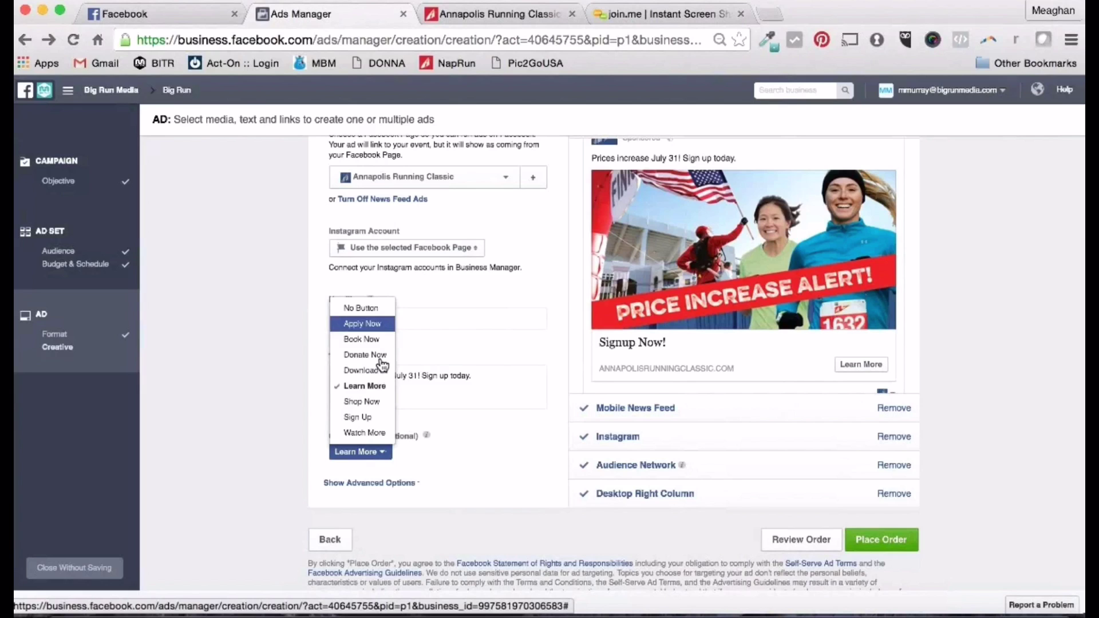
{"action": "left_click", "coordinate": [365, 418]}
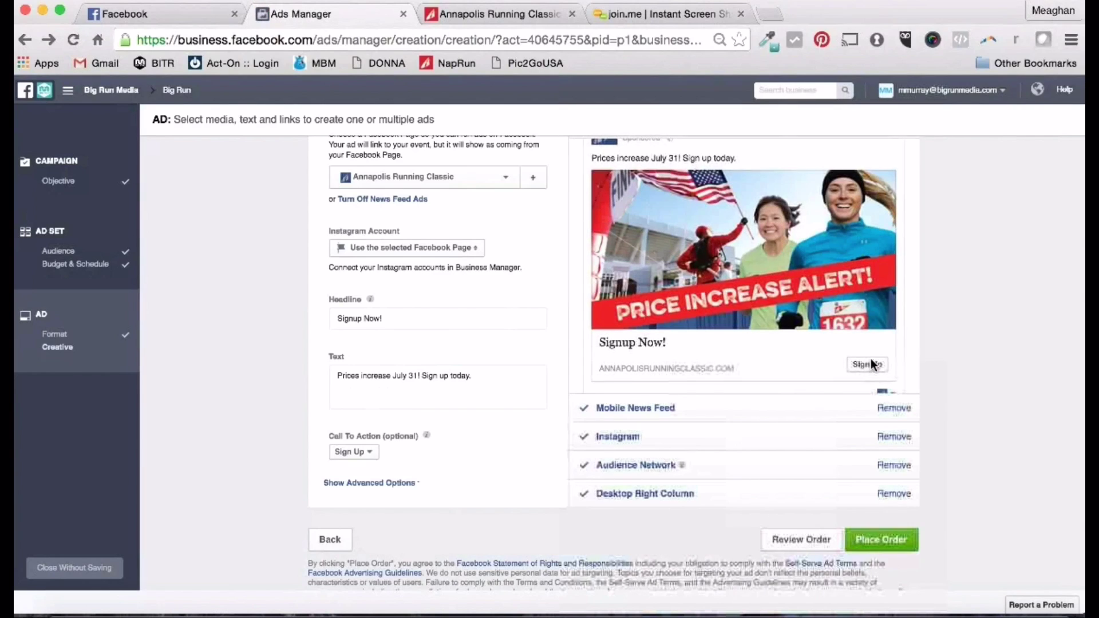
{"action": "scroll", "coordinate": [757, 301], "scroll_direction": "up", "scroll_amount": 3}
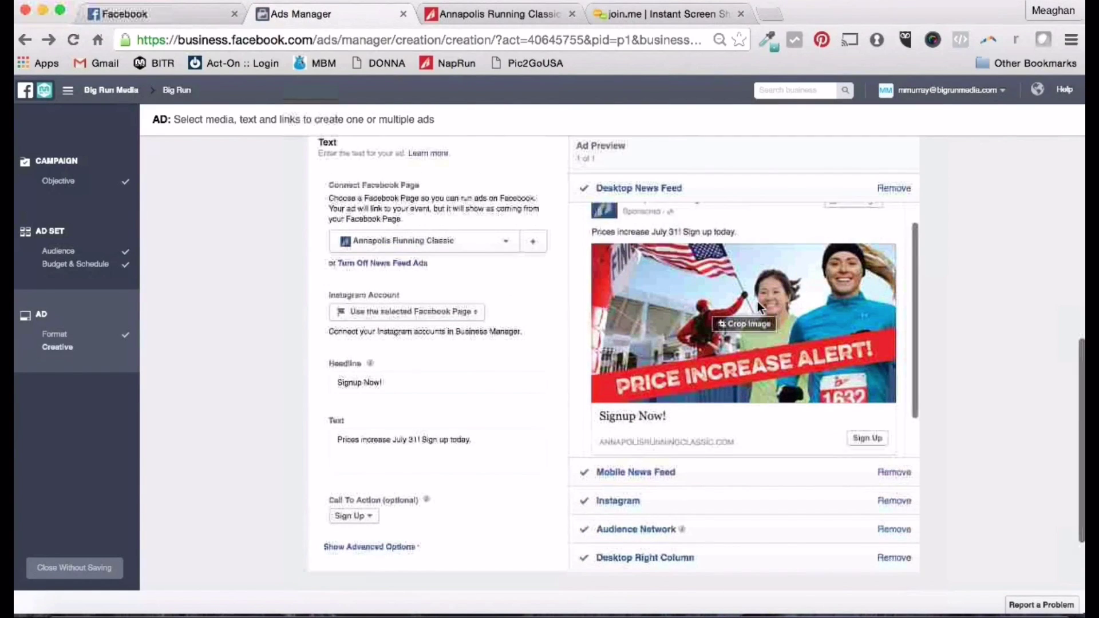
{"action": "scroll", "coordinate": [758, 301], "scroll_direction": "down", "scroll_amount": 5}
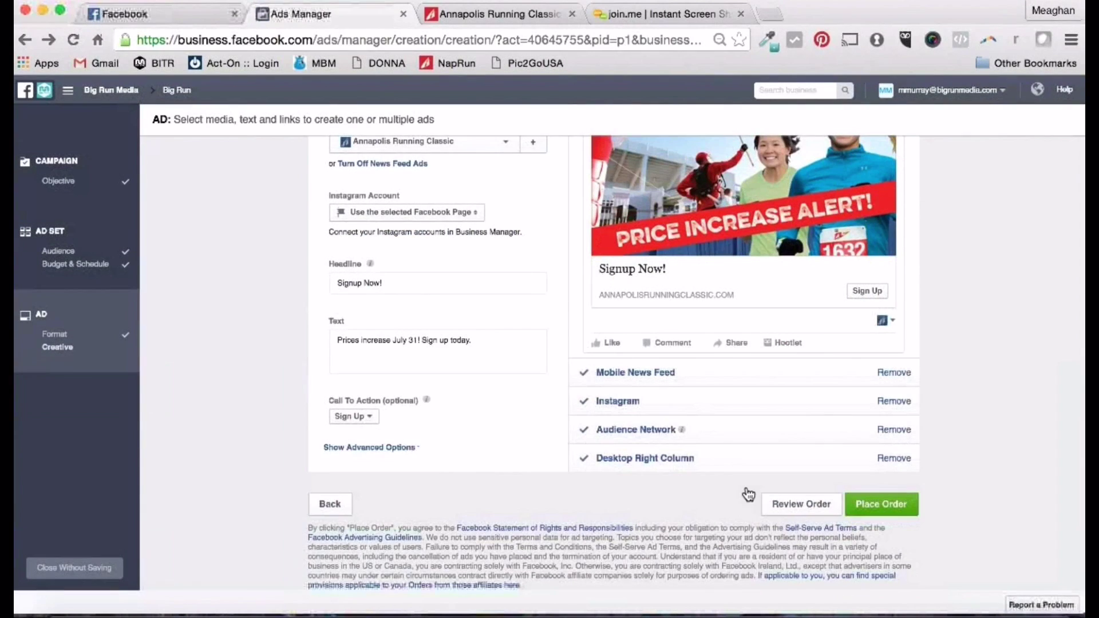
{"action": "left_click", "coordinate": [800, 508]}
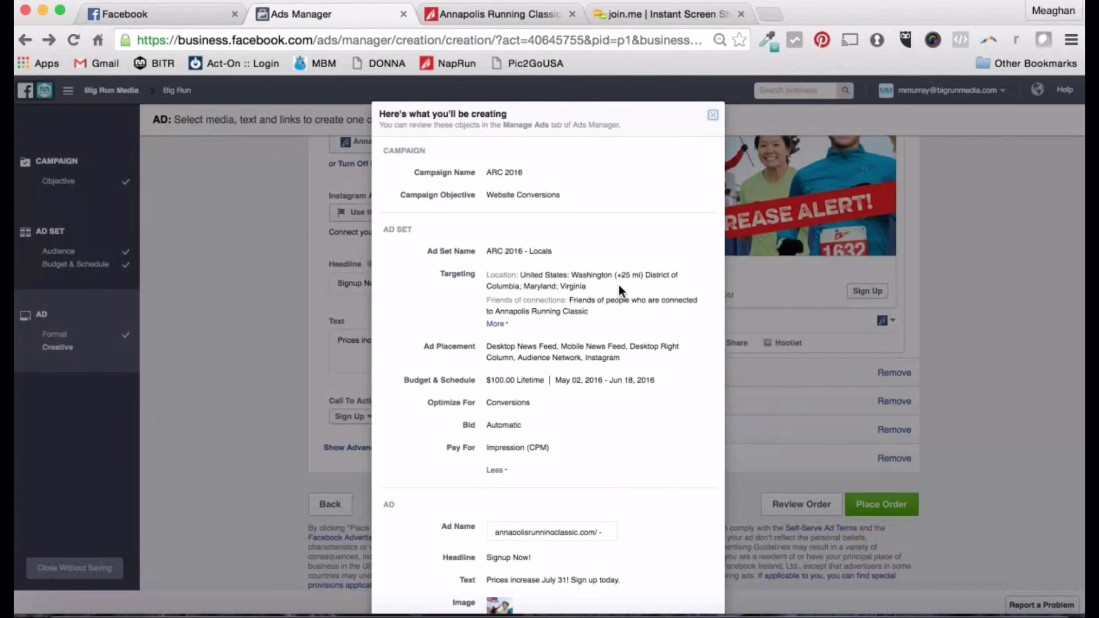
- Scroll through the order summary for ARC 2016, the Locals ad set and Signup Now! ad, down to Place Order
{"action": "scroll", "coordinate": [600, 381], "scroll_direction": "down", "scroll_amount": 2}
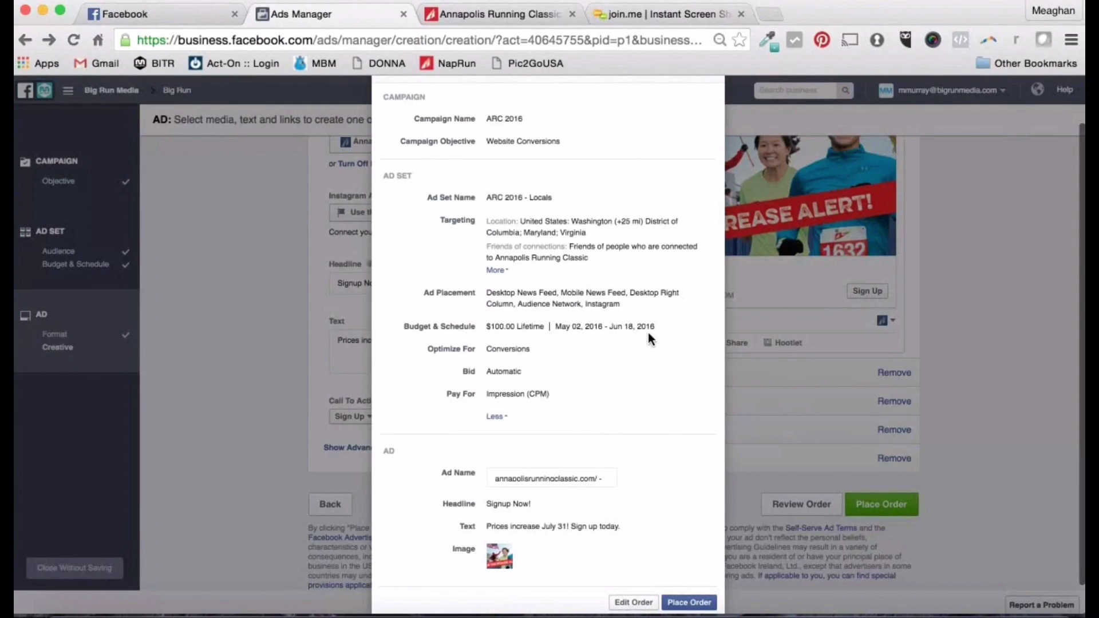
{"action": "scroll", "coordinate": [593, 451], "scroll_direction": "down", "scroll_amount": 1}
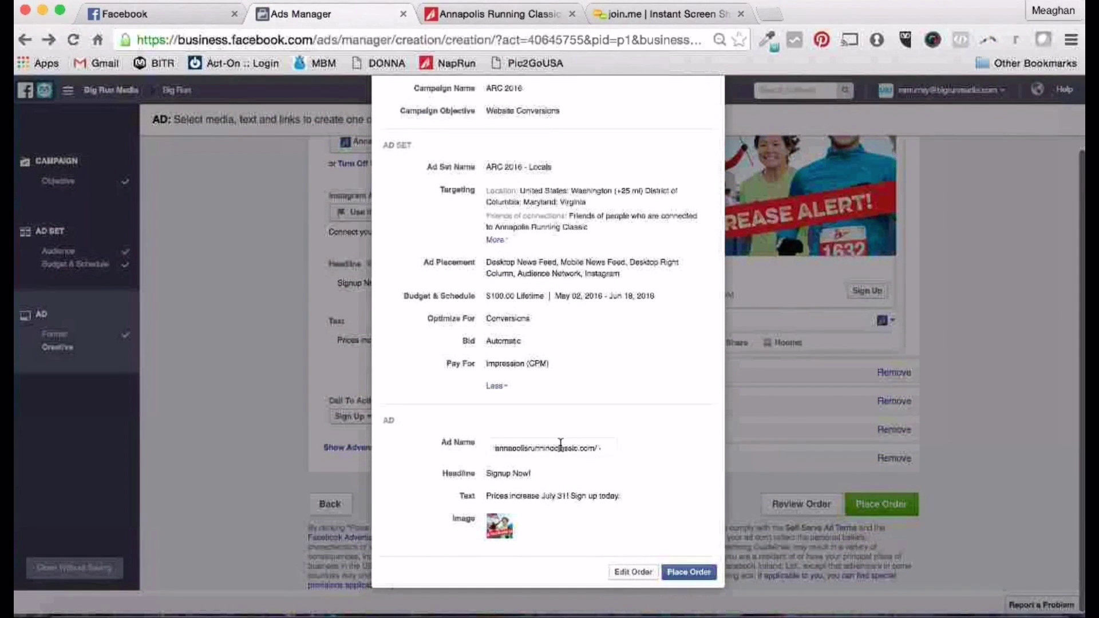